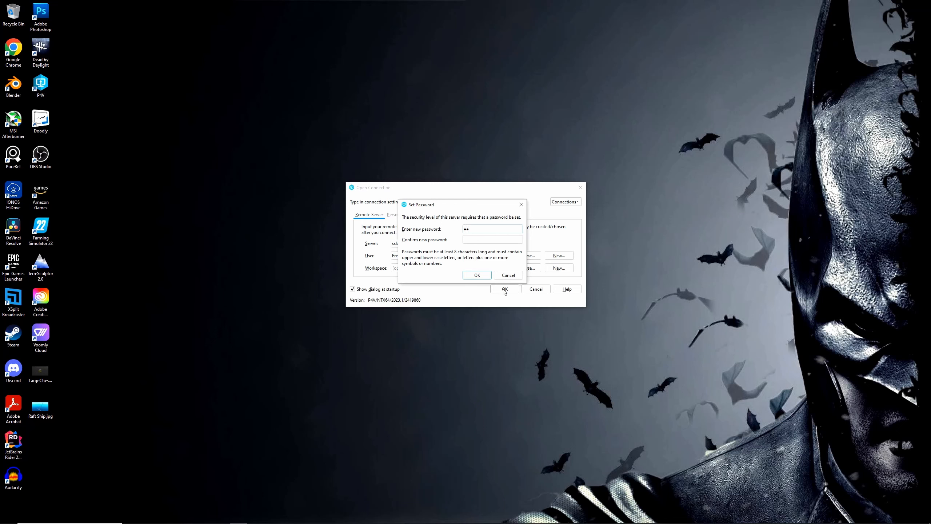
- Enter and confirm the new account password for the server connection
text(*******)
key(Tab)
text(*********)
click(476, 275)
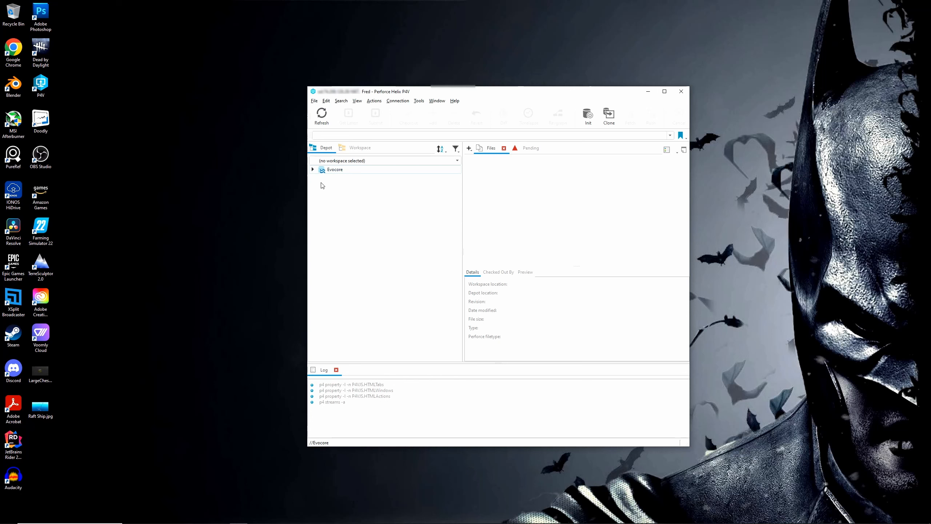
- Expand the Evocore depot and its Dev stream to examine the contents, and check the available workspace choices
click(313, 170)
click(320, 178)
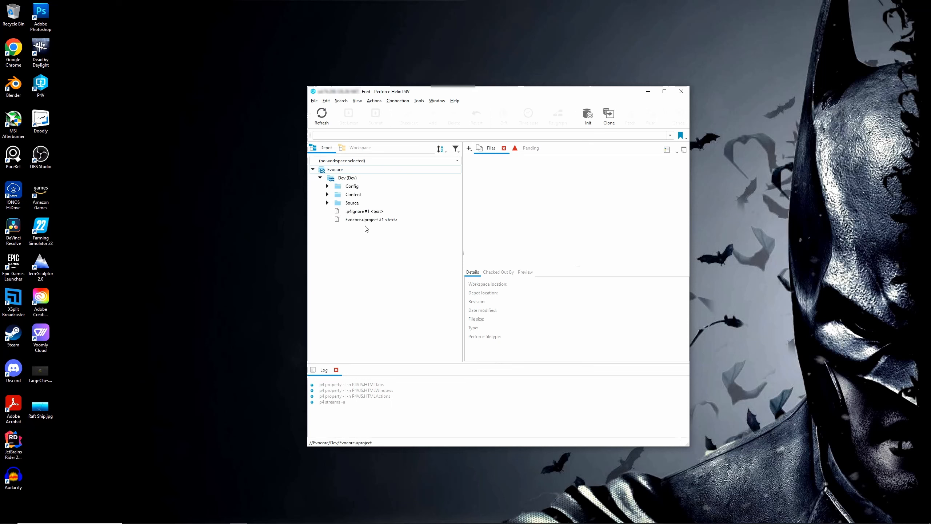
click(372, 163)
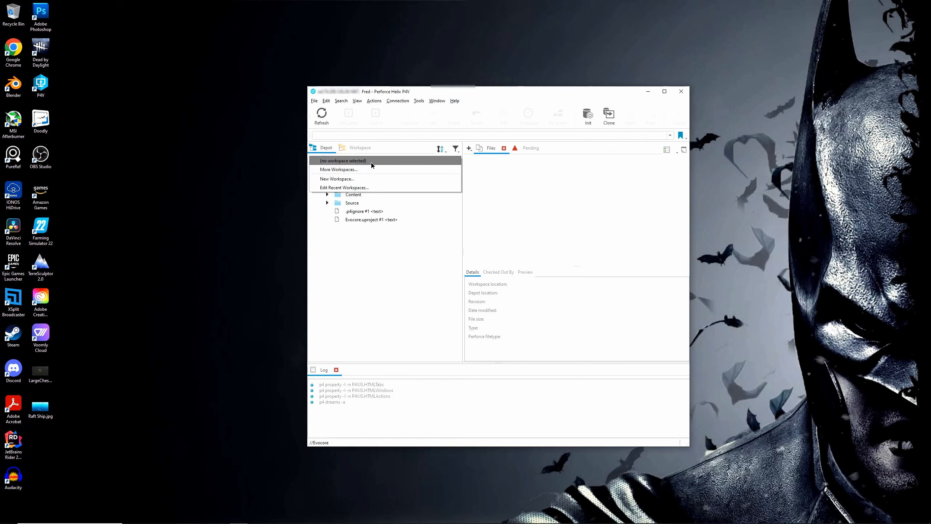
click(373, 163)
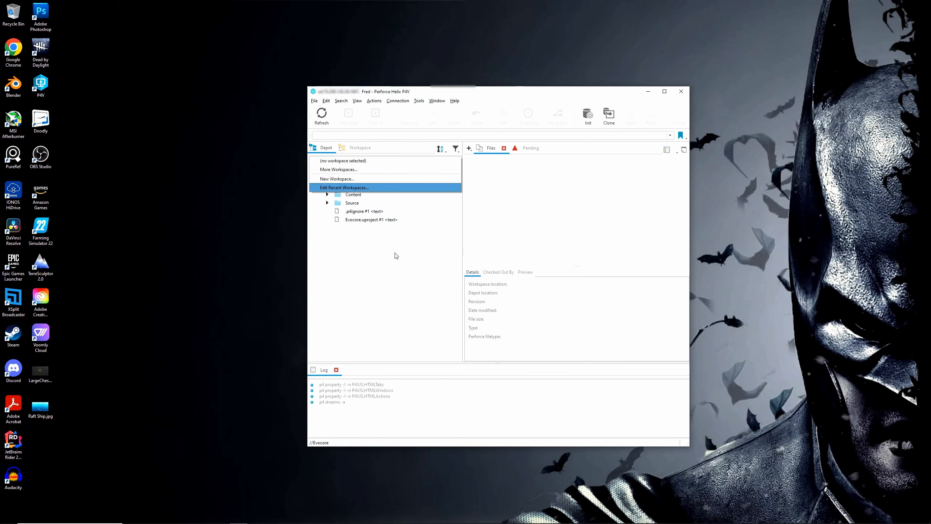
- Start a new workspace, replace the computer-name suffix in its name and root folder with Evocore, and assign the Dev stream
click(363, 149)
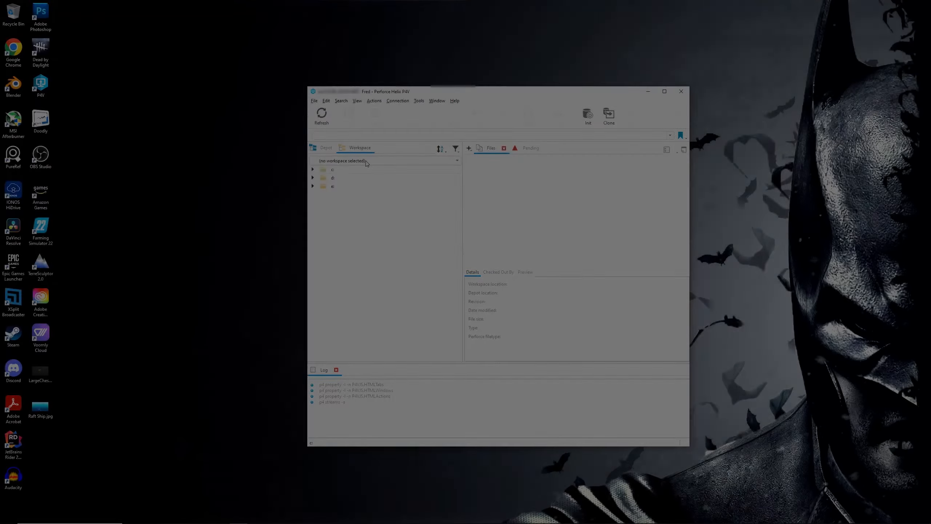
click(365, 160)
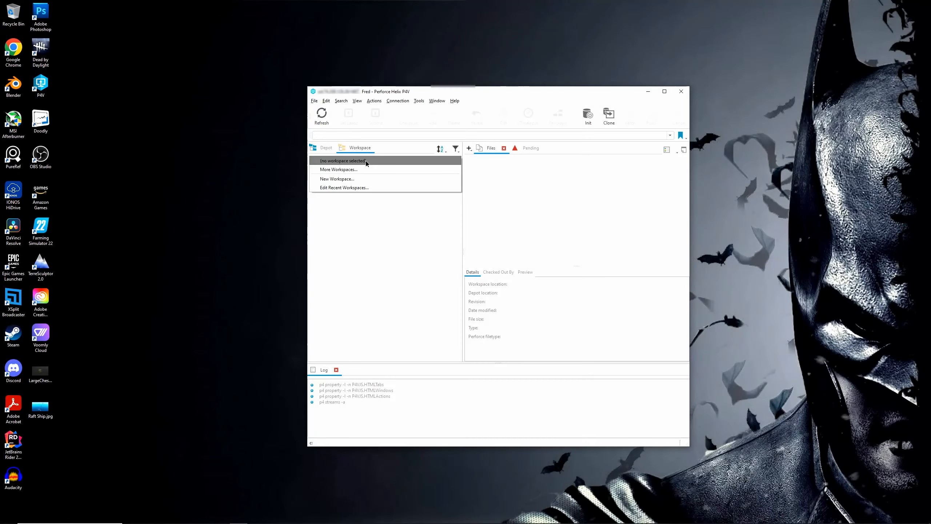
click(355, 178)
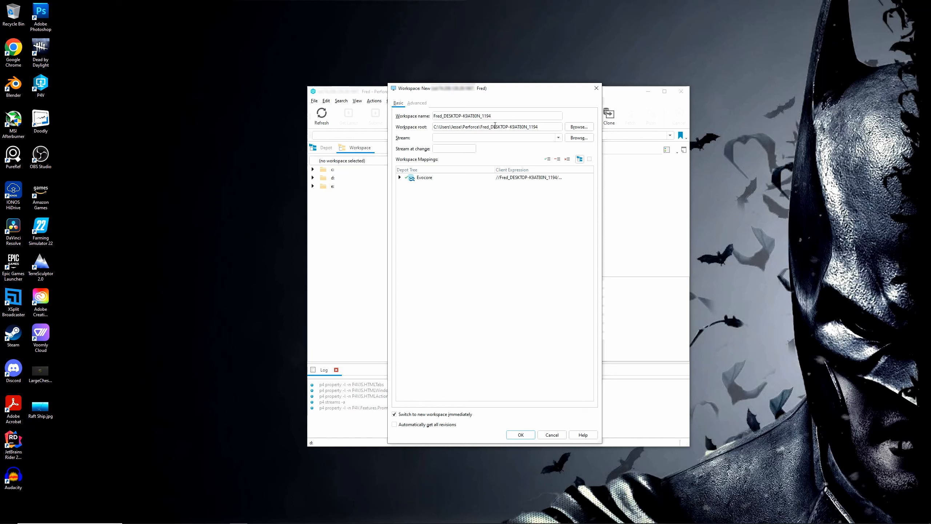
drag(540, 126, 448, 115)
text(Evocore)
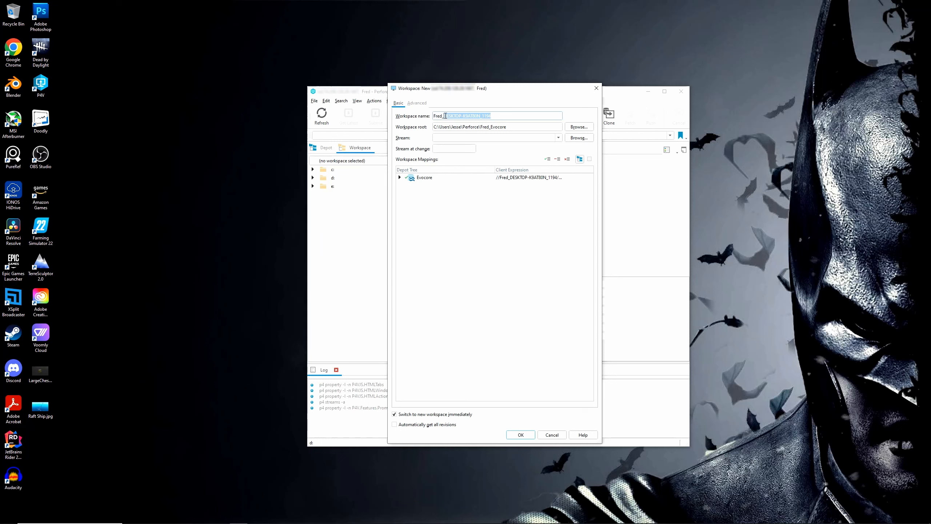
text(Evocore)
click(572, 140)
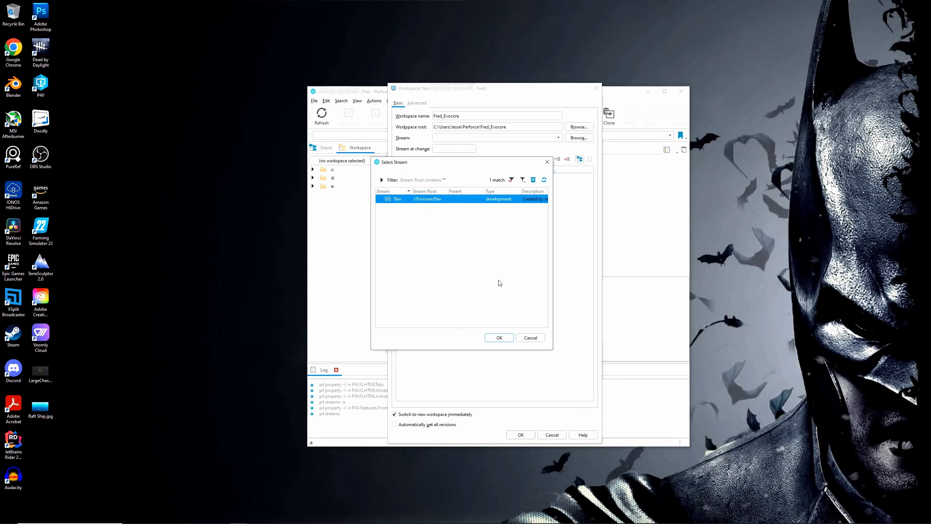
click(499, 337)
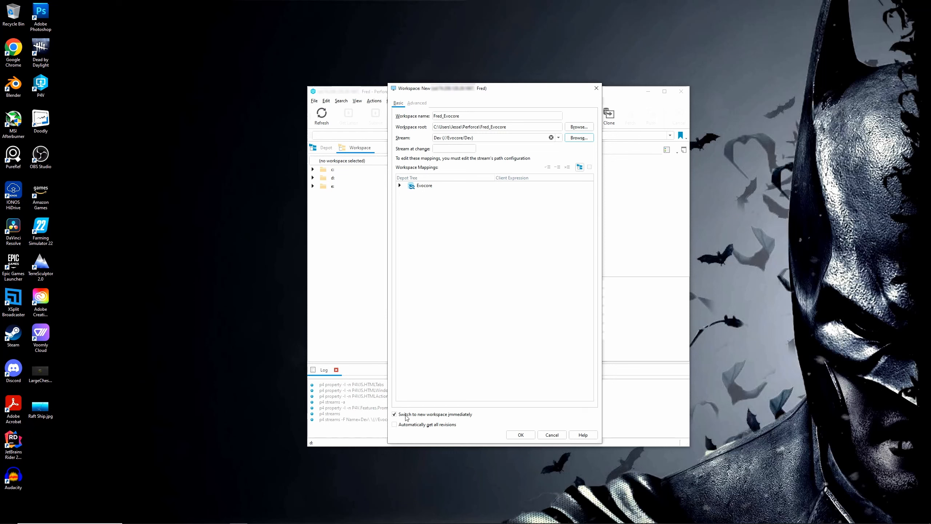
- Enable Rmdir for the new workspace, set On submit to Revert unchanged files, and create the workspace
click(417, 103)
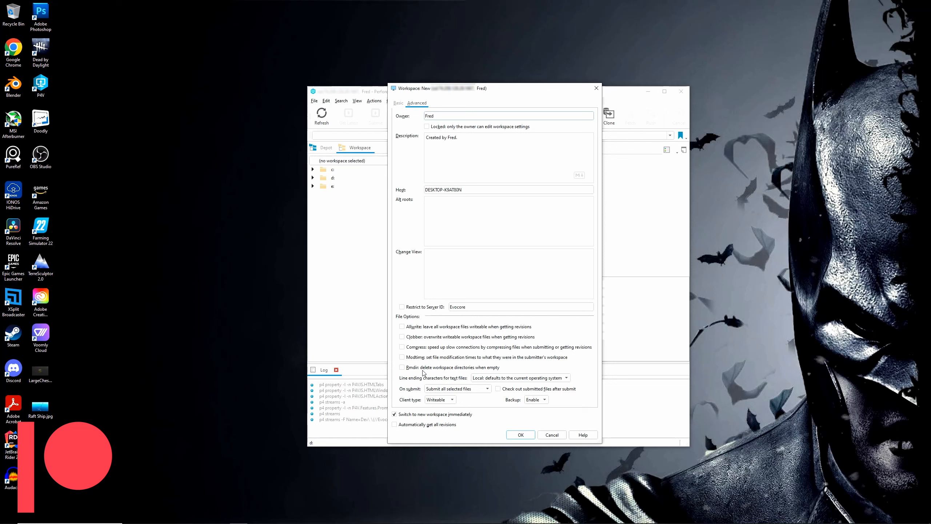
click(402, 368)
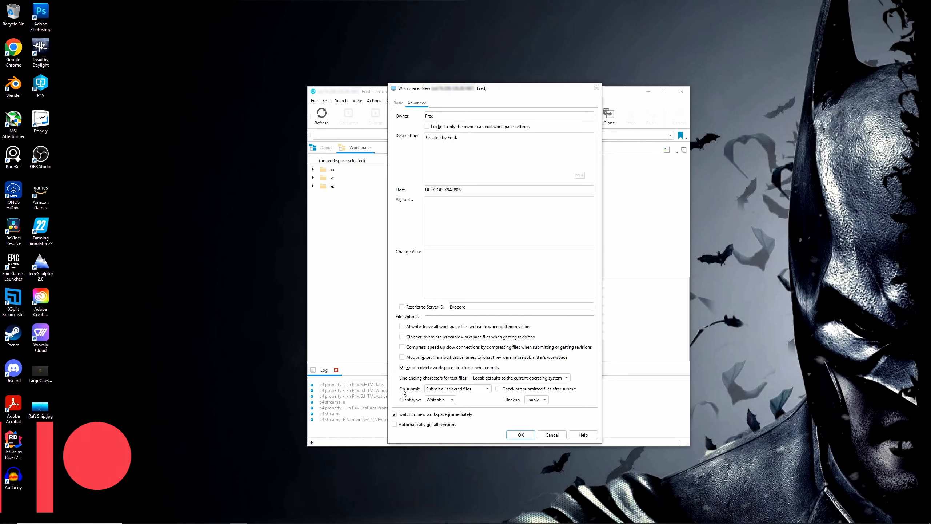
click(481, 390)
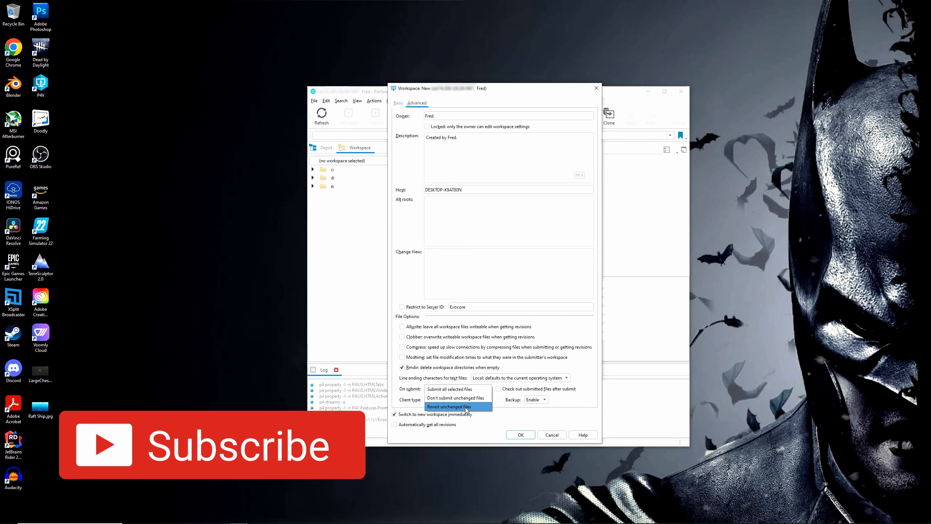
click(466, 407)
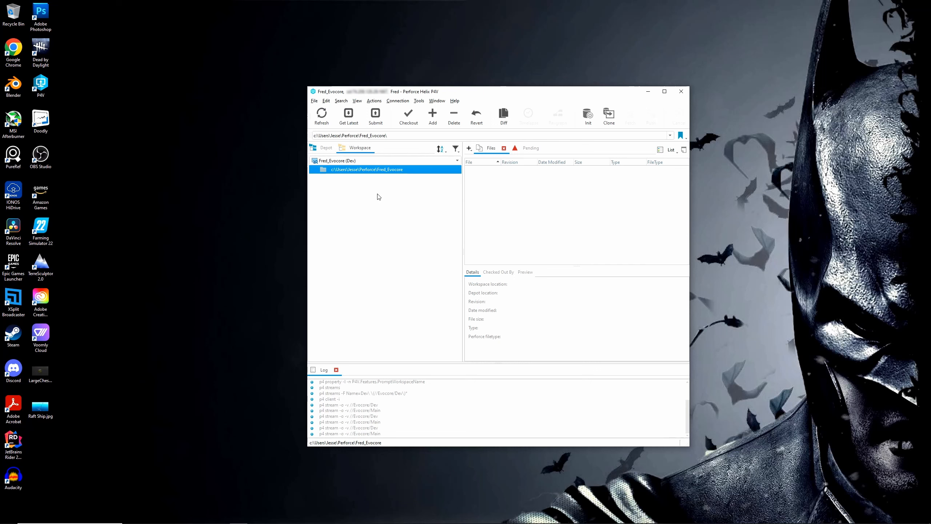
- Open a command window at the workspace root folder and run p4 set P4IGNORE=.p4ignore
click(320, 150)
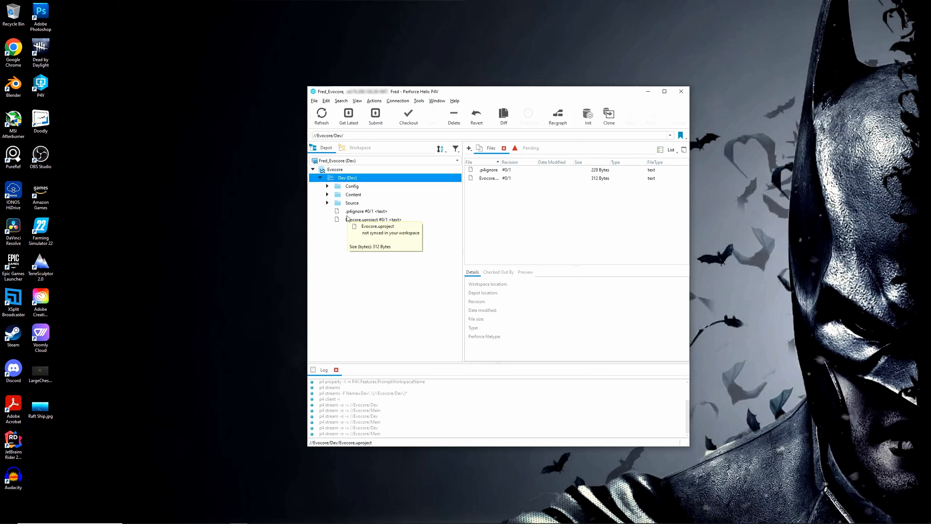
click(359, 148)
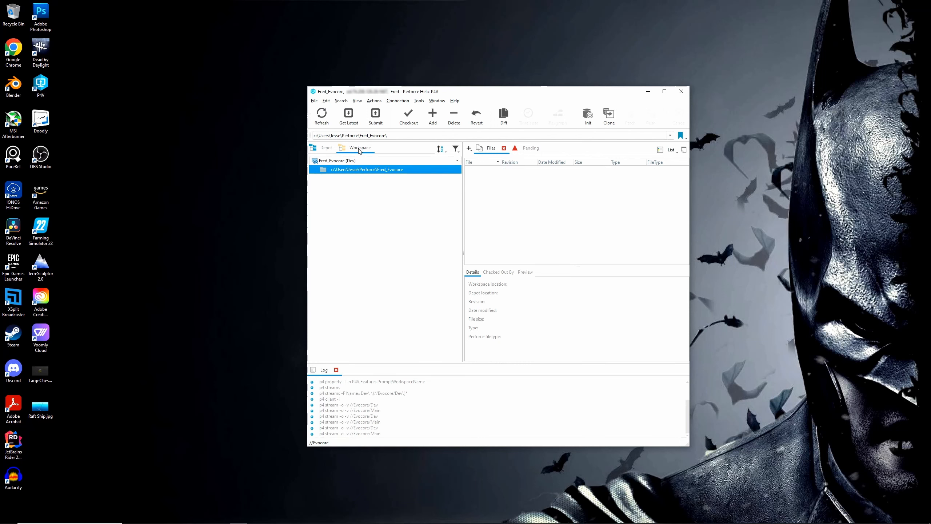
right_click(358, 170)
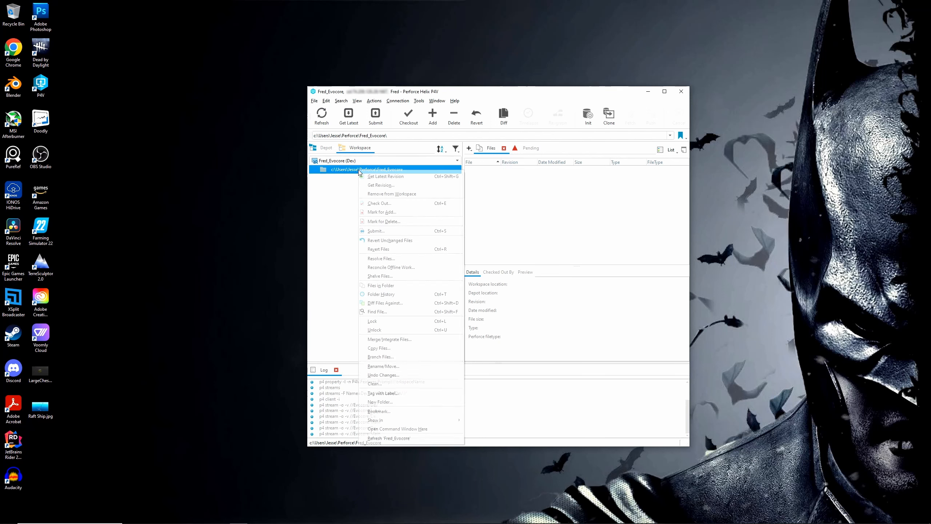
click(411, 429)
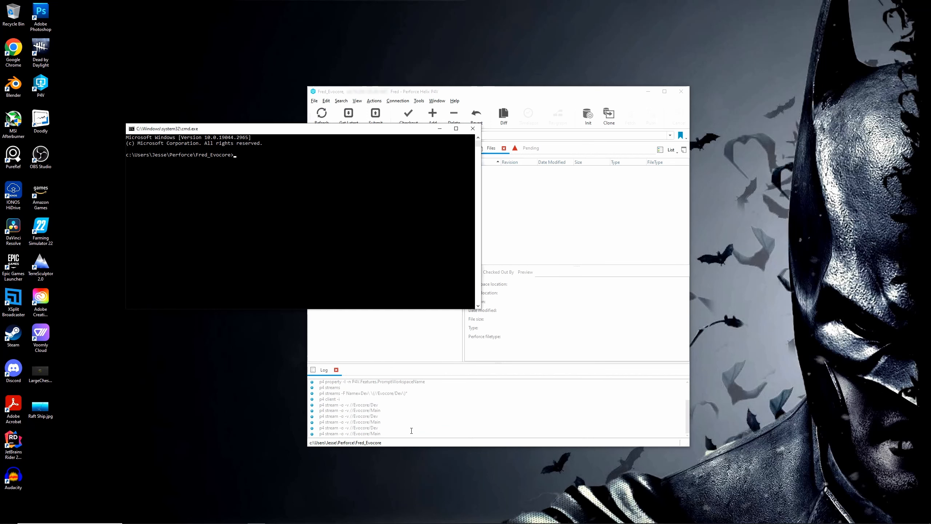
text(p4 set P4IGNORE=.p4ignore)
key(Return)
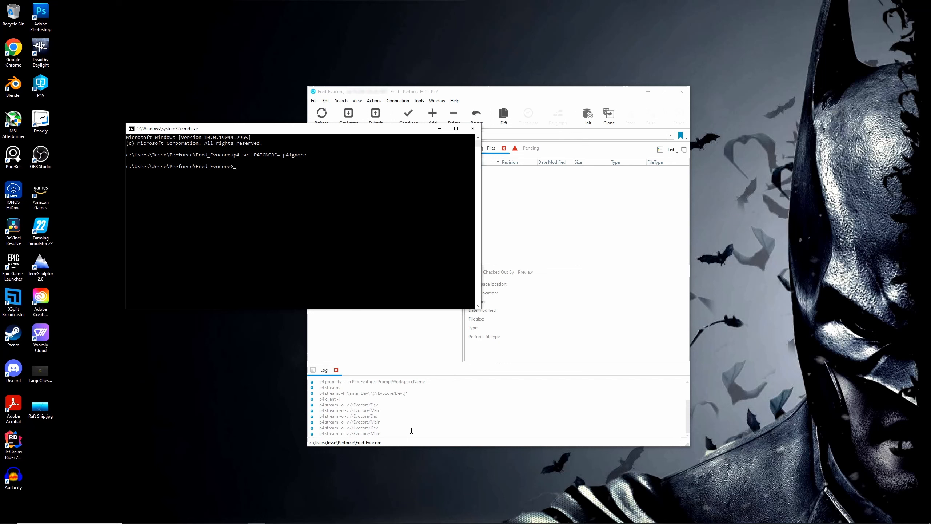
- Run p4 set to list the Perforce environment settings, and exit the command window
text(p4 set)
key(Return)
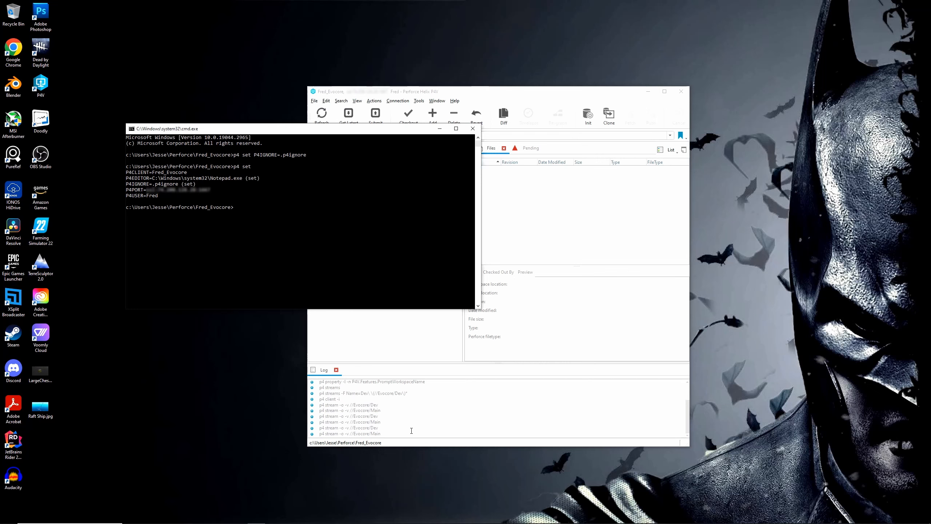
text(xit)
key(Return)
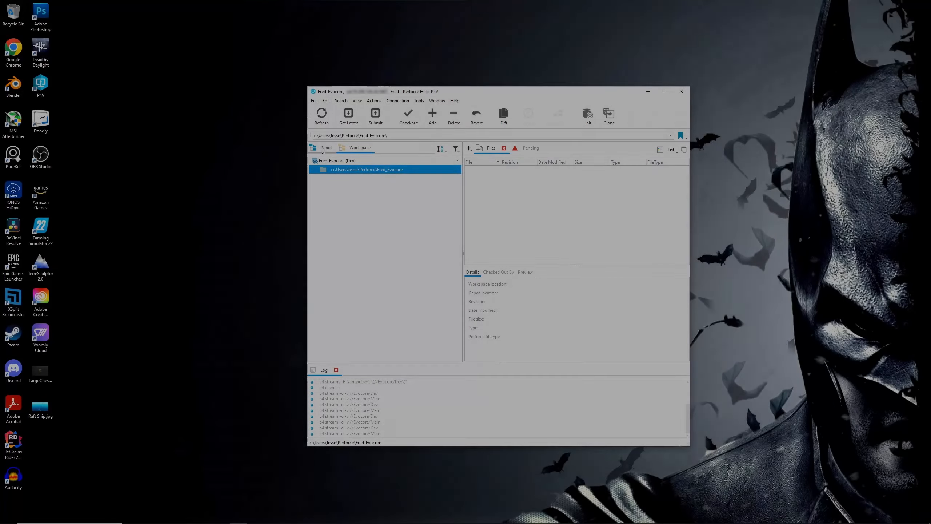
- Select the Dev stream in the Evocore depot and get its latest revision into the workspace
click(329, 150)
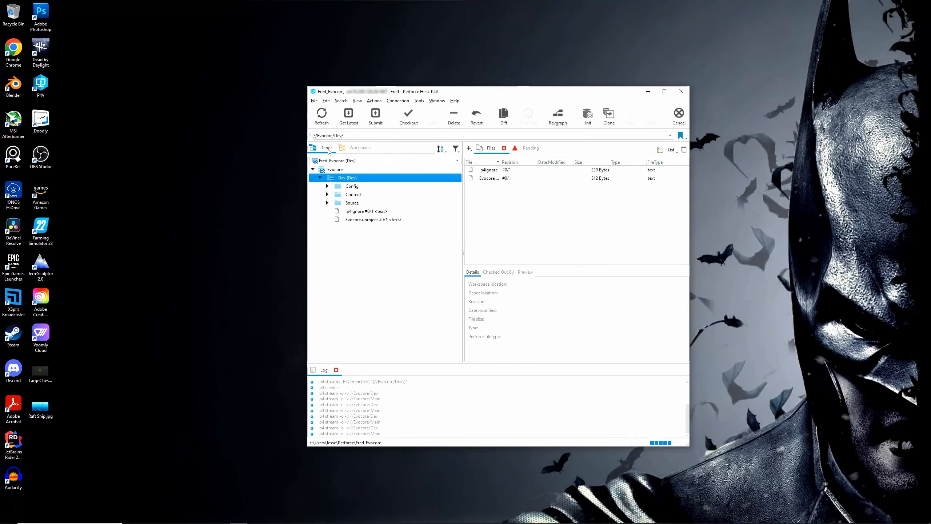
double_click(350, 179)
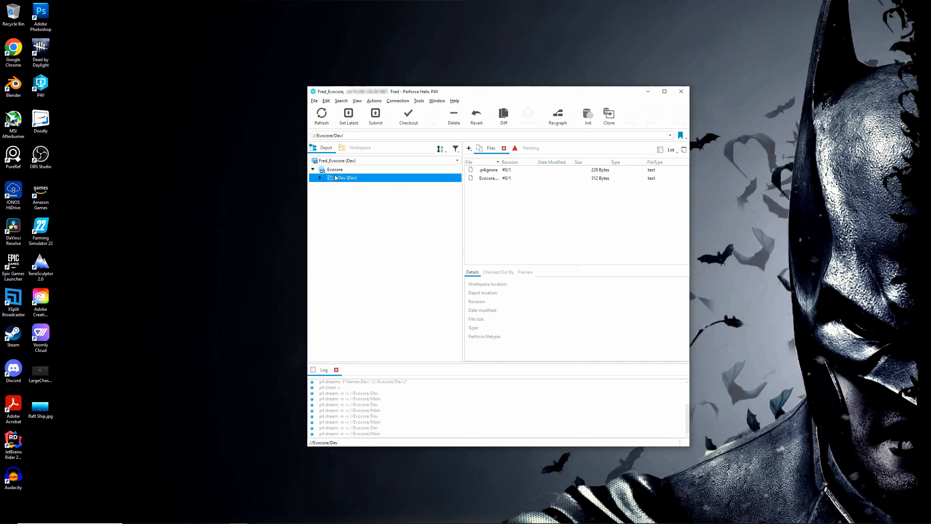
click(319, 178)
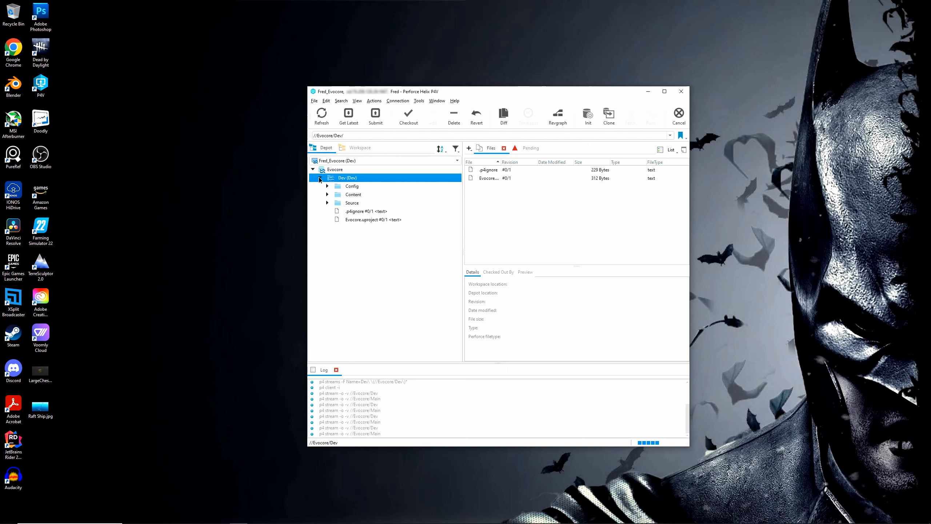
click(333, 187)
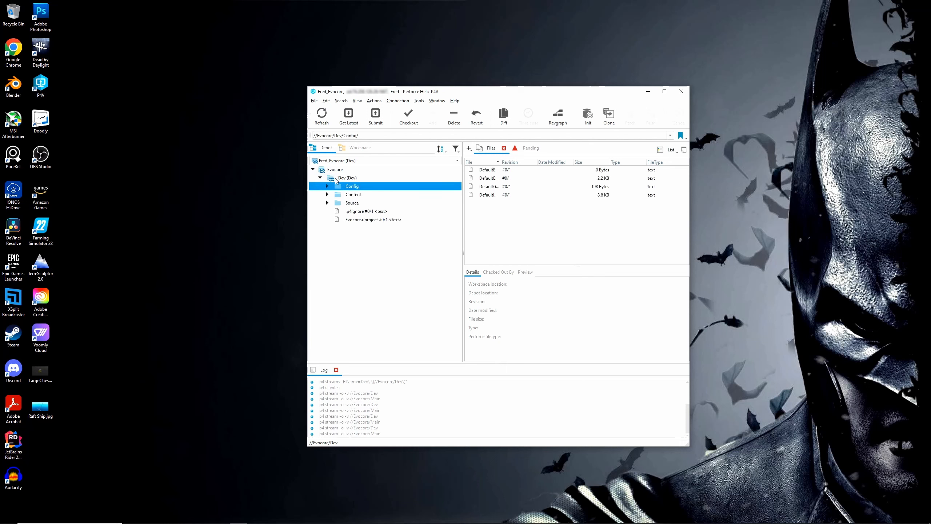
click(336, 179)
click(320, 178)
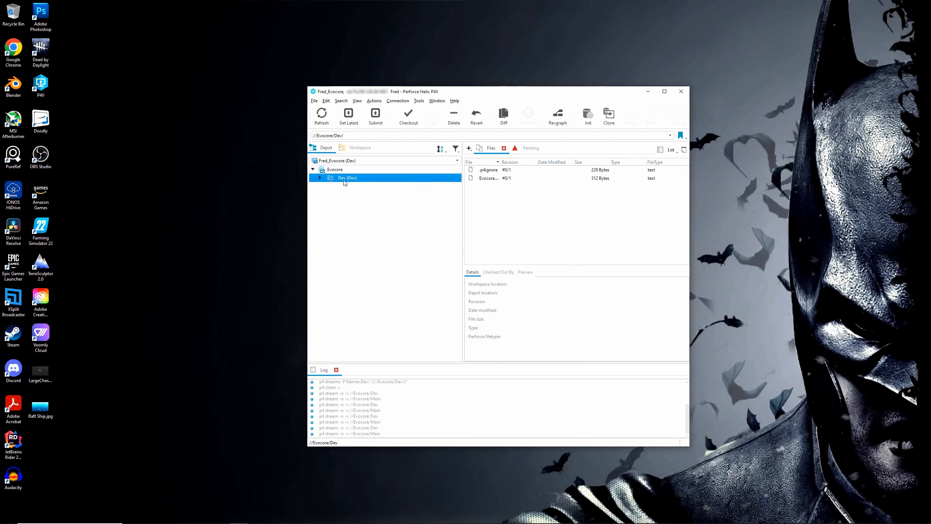
click(348, 115)
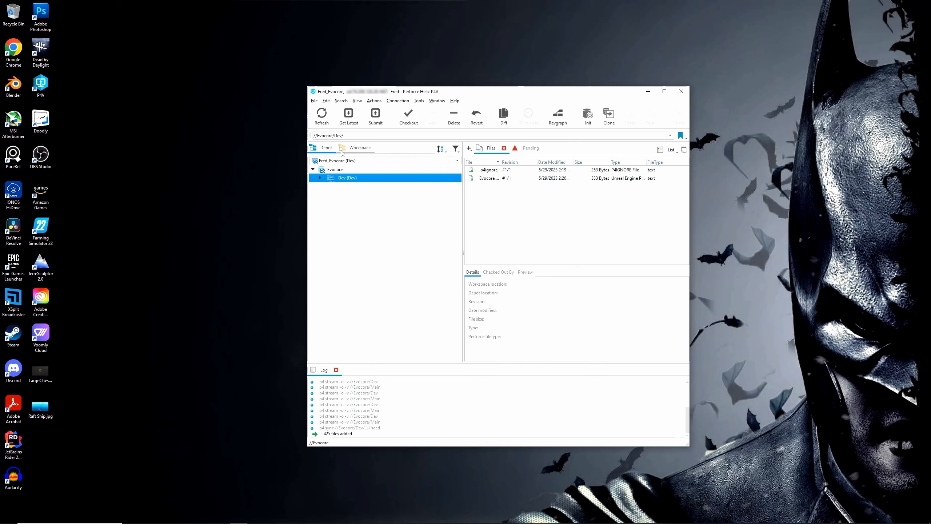
- Show the workspace folder in File Explorer, examine the synced project files inside it, and close the Explorer window
click(355, 148)
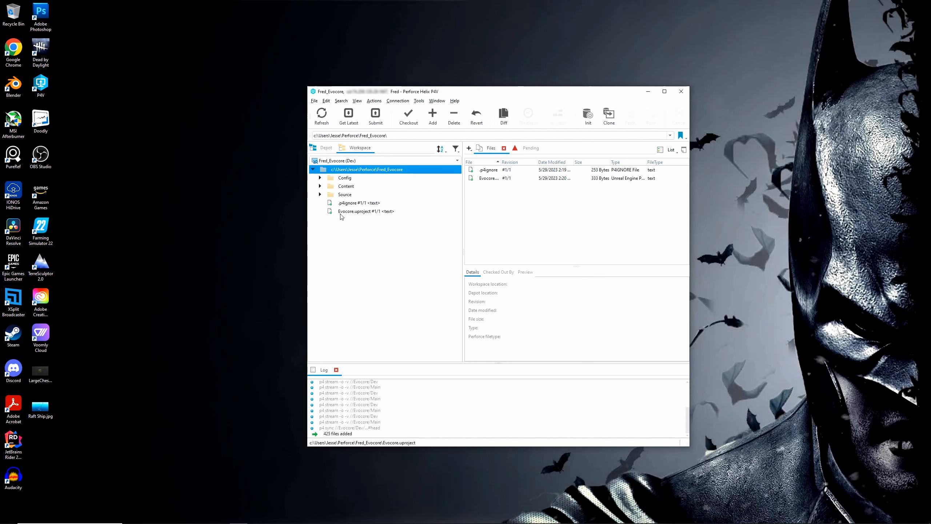
right_click(368, 172)
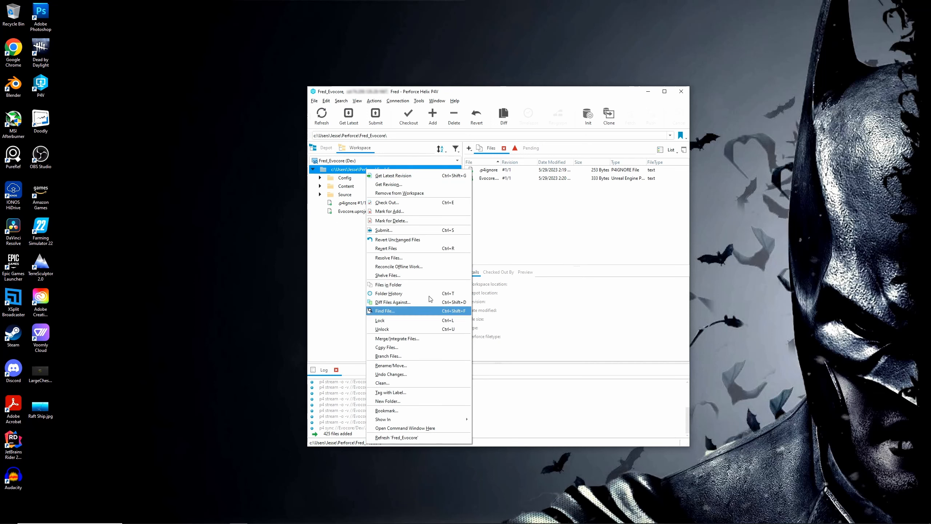
mouse_move(462, 419)
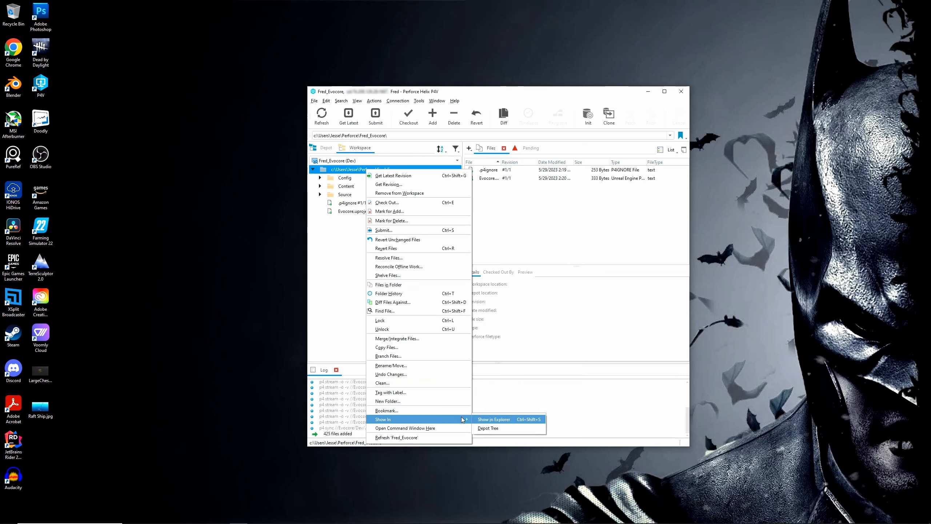
click(494, 419)
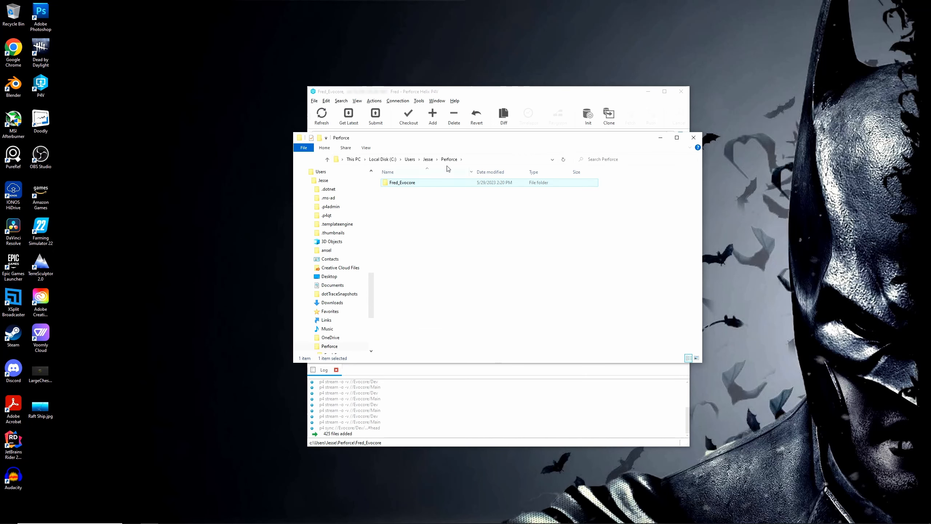
double_click(409, 183)
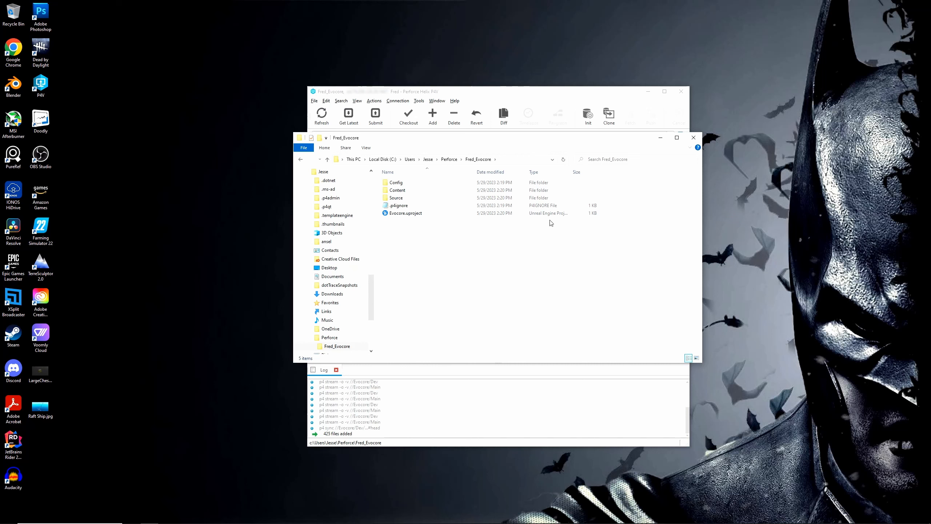
click(694, 138)
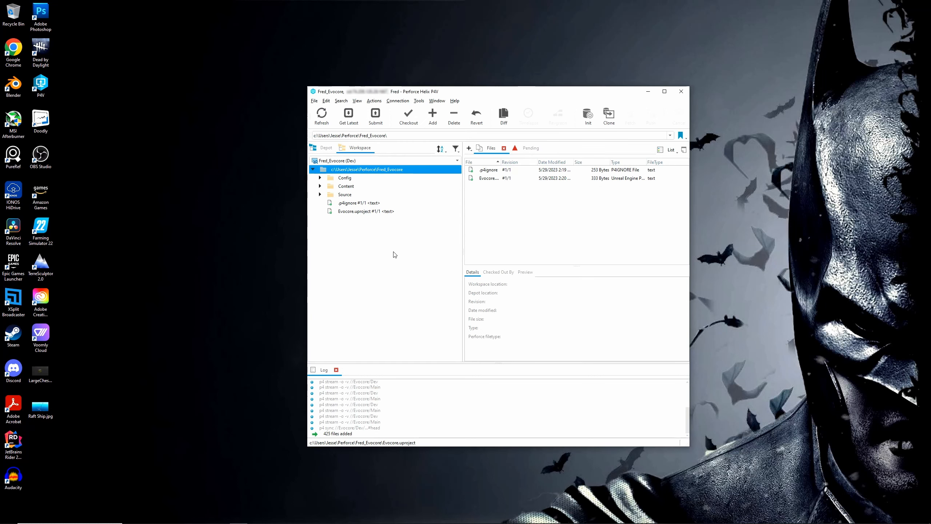
- Get the latest revision of the depot's Dev stream once more and clear the selection
click(323, 148)
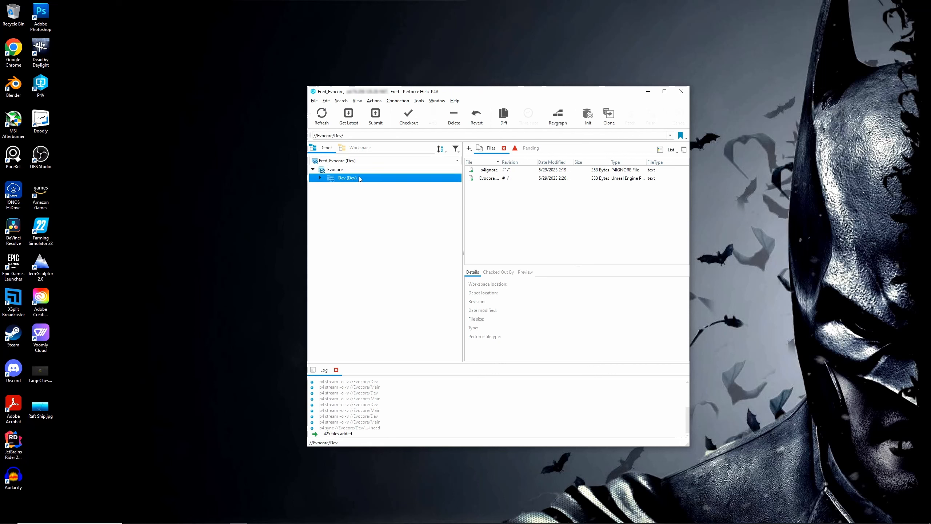
click(349, 117)
click(354, 205)
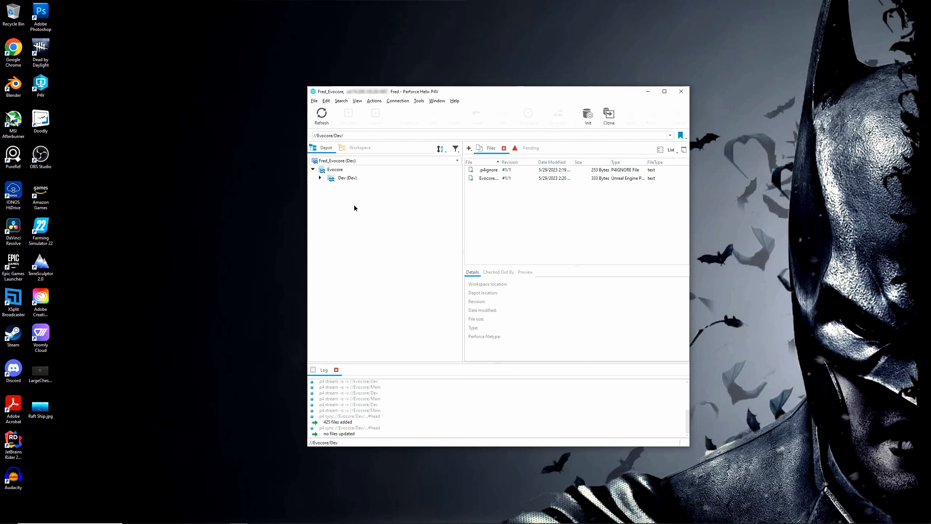
- Get the Dev stream's latest revision and open Evocore.uproject from the workspace, agreeing to rebuild the missing Evocore modules
click(346, 182)
click(348, 115)
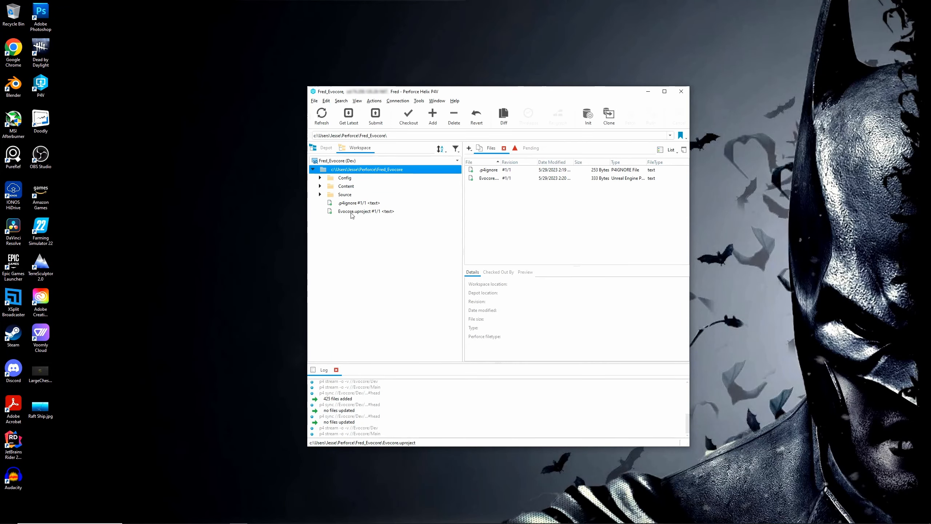
mouse_move(352, 215)
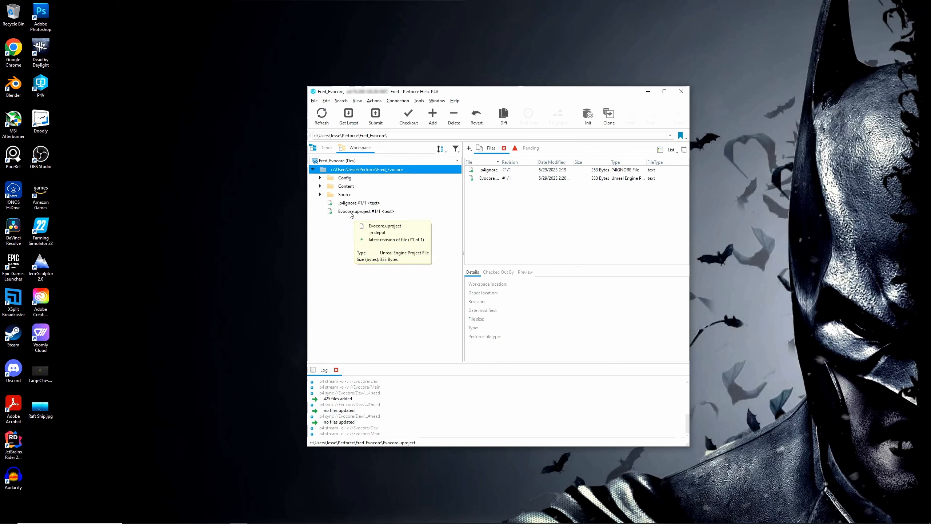
double_click(351, 213)
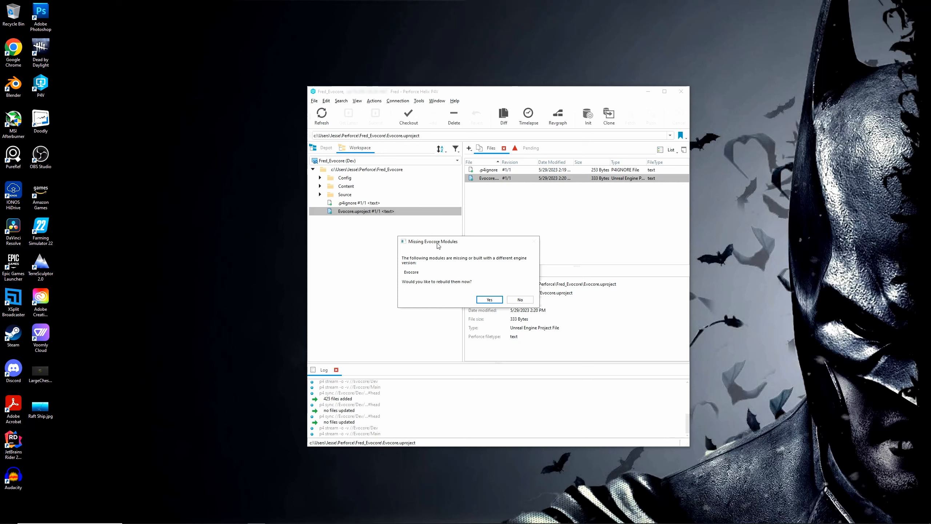
click(490, 301)
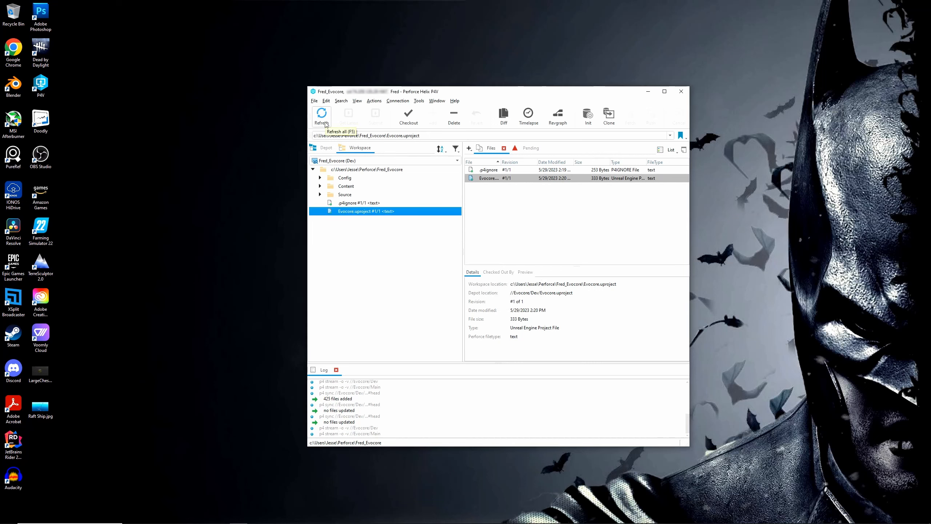
click(321, 117)
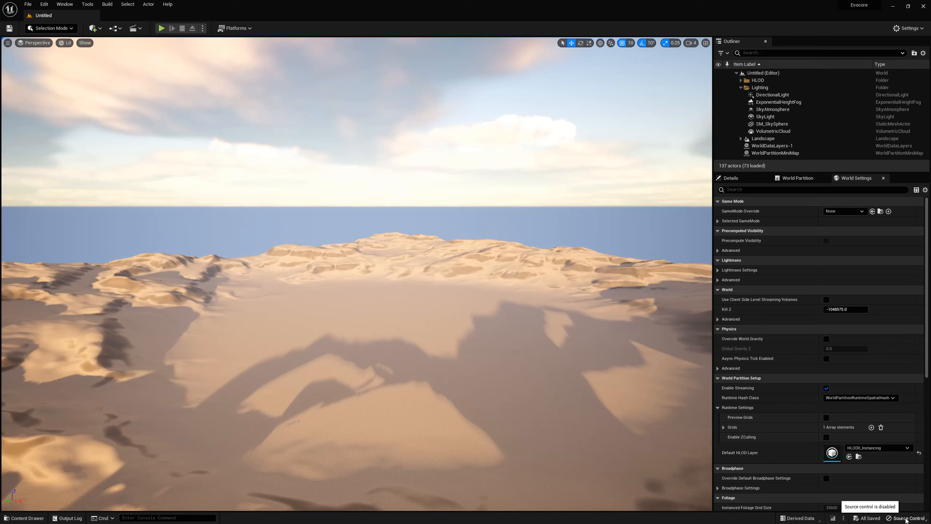
- In Unreal Editor, connect to source control with Perforce as provider and the available Evocore workspace, and check the connection status
click(904, 520)
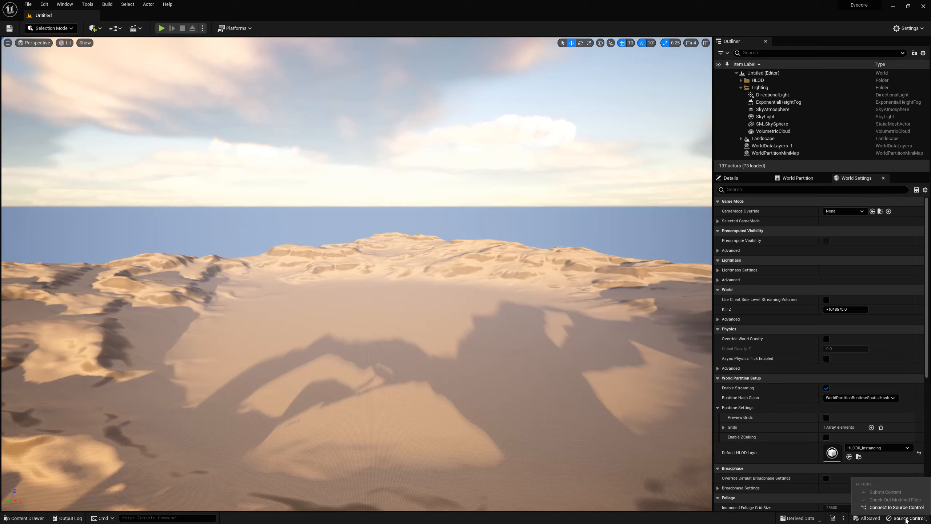
click(882, 508)
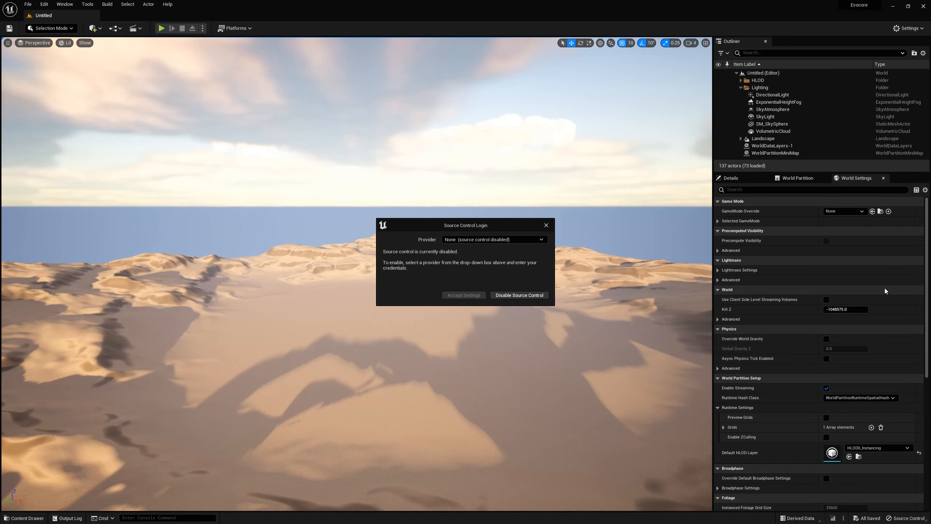
click(493, 239)
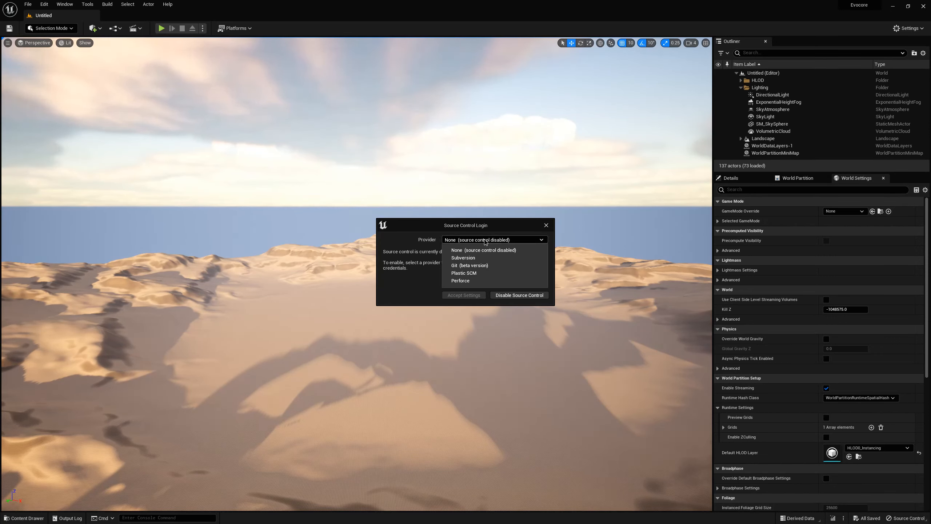
click(470, 281)
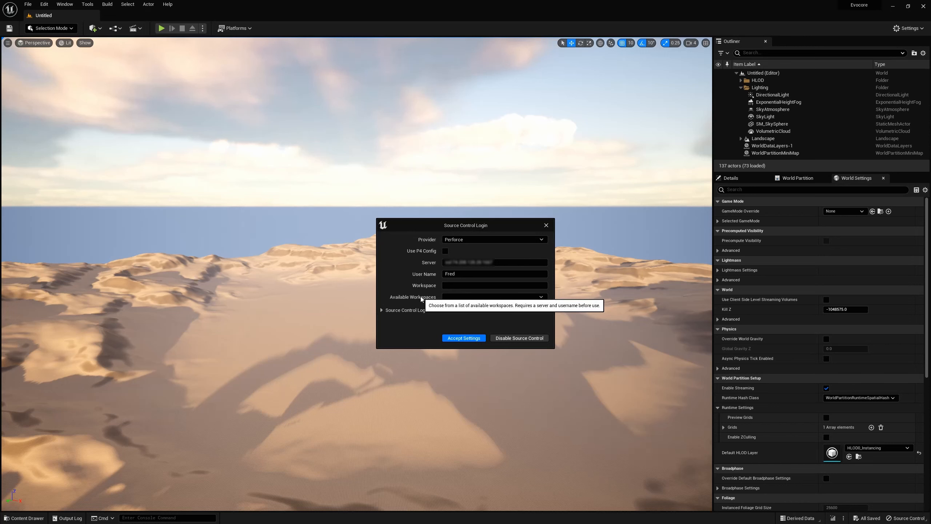
click(540, 298)
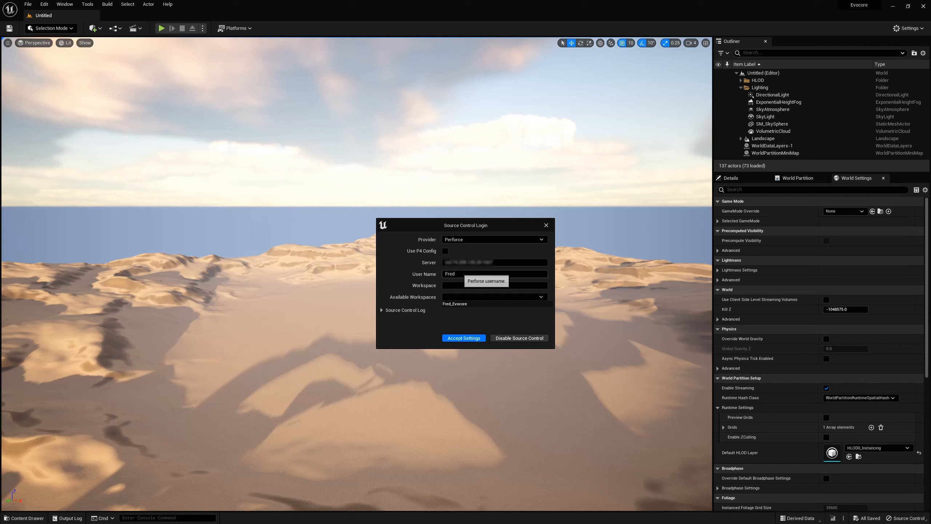
click(469, 305)
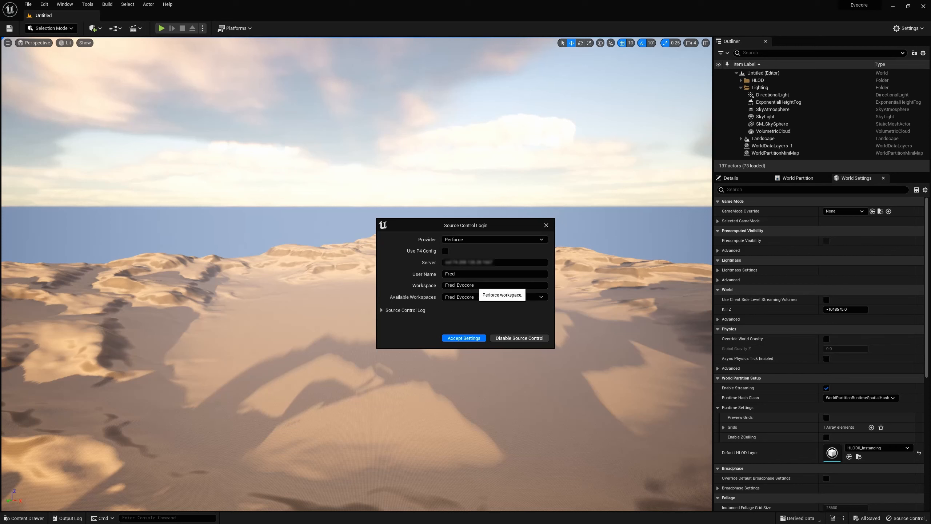
click(460, 339)
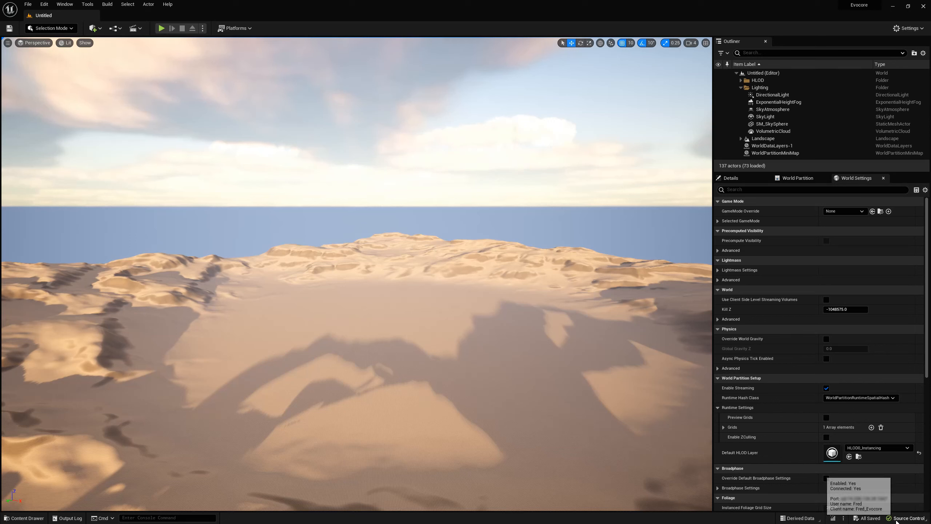
mouse_move(892, 520)
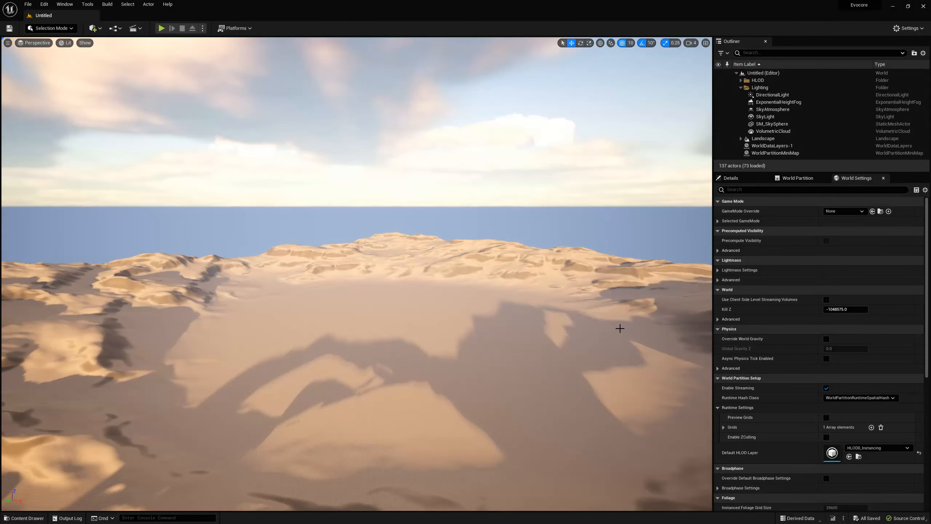
- Examine the source control options for the project's Content folder, including Sync, and dismiss them
key(ctrl+space)
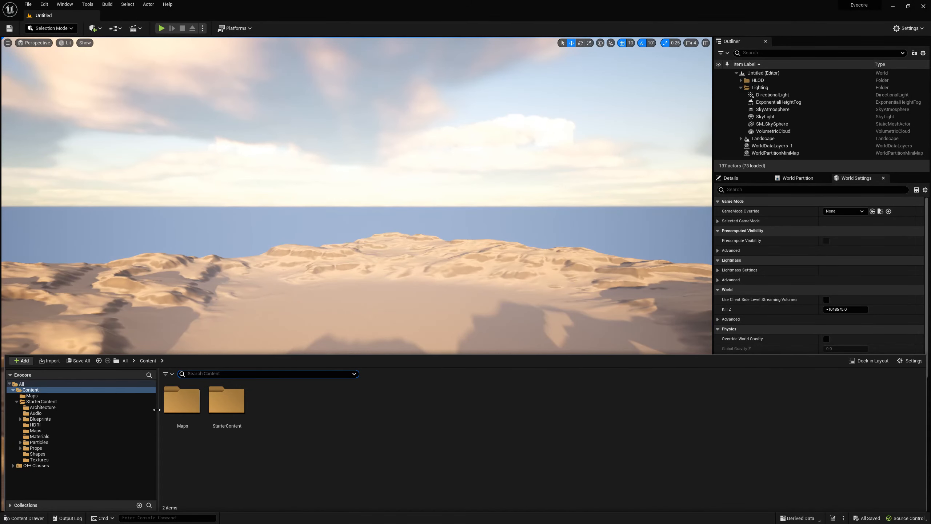
right_click(35, 391)
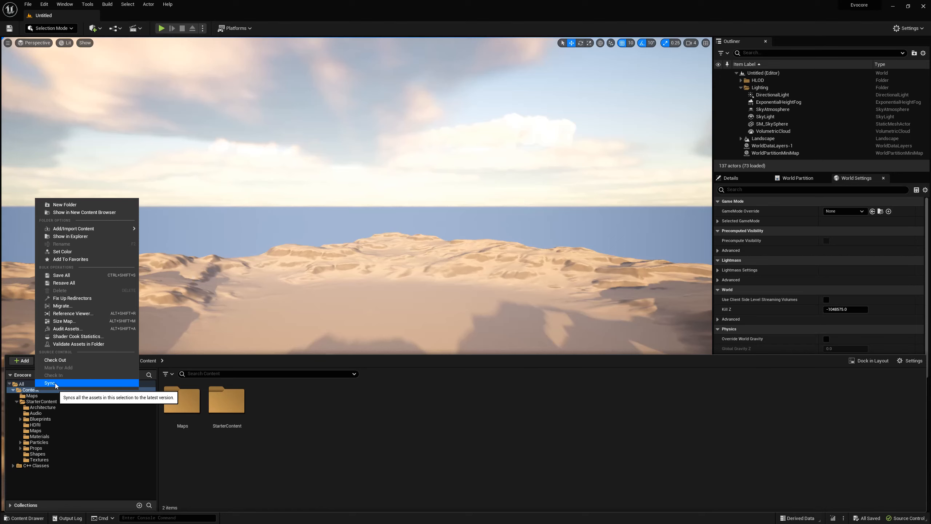
click(69, 390)
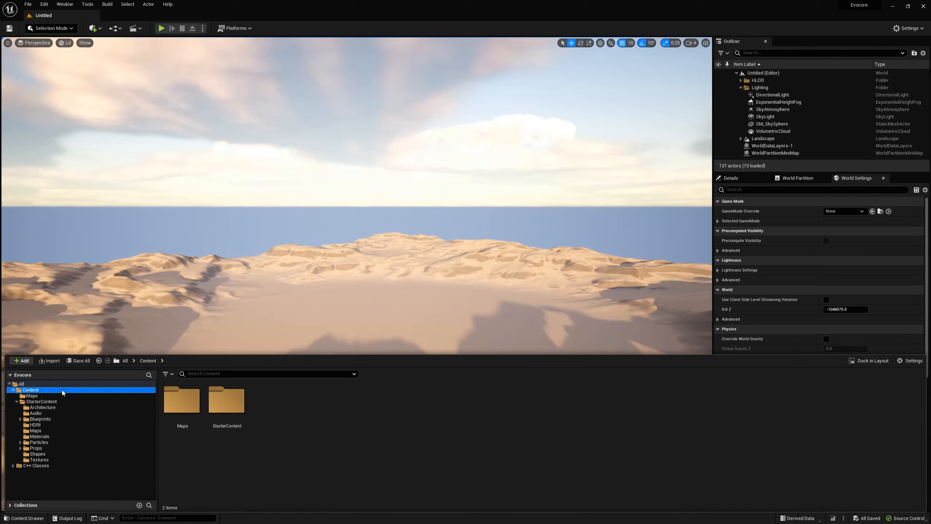
right_click(62, 393)
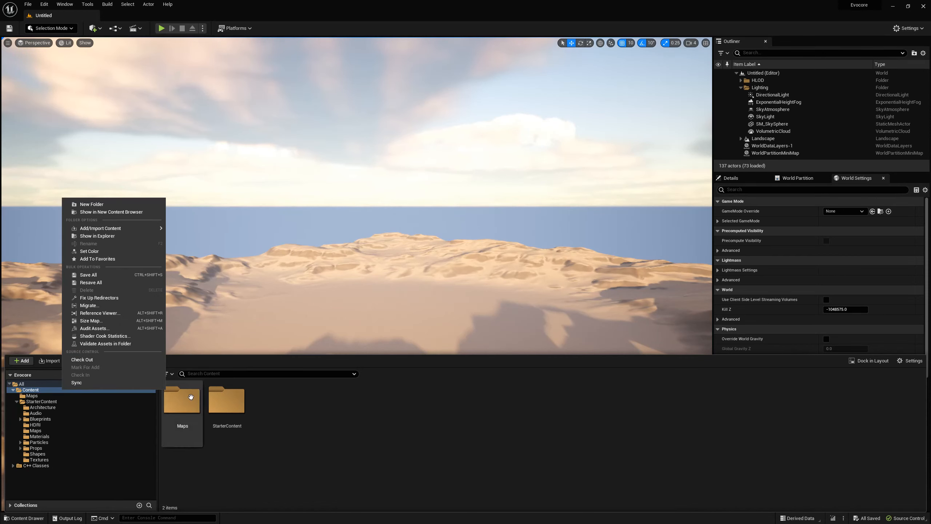
click(304, 424)
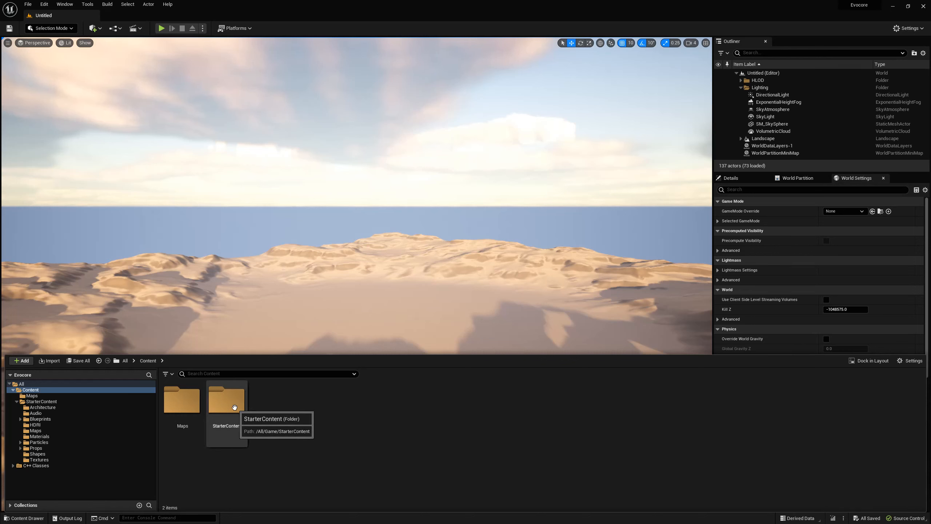
- Open Blueprint_CeilingLight from the StarterContent Blueprints folder for editing
double_click(235, 407)
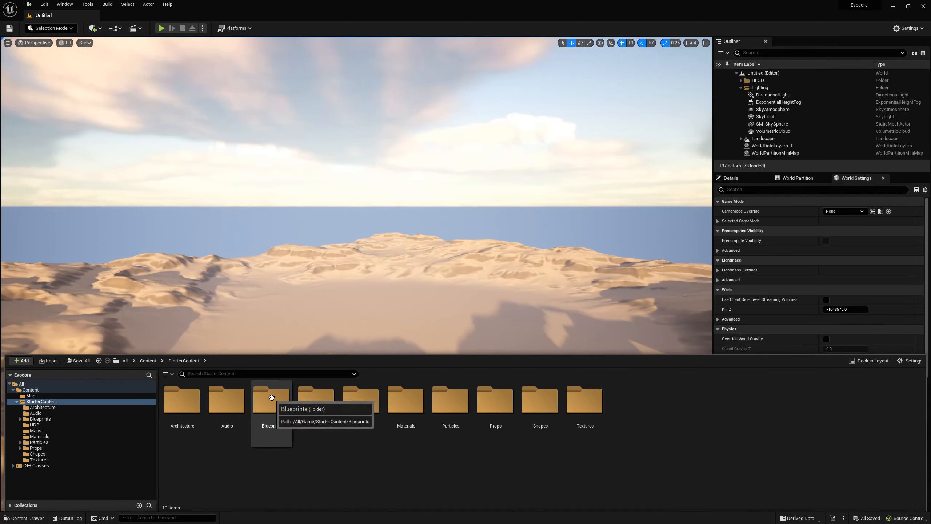
double_click(272, 398)
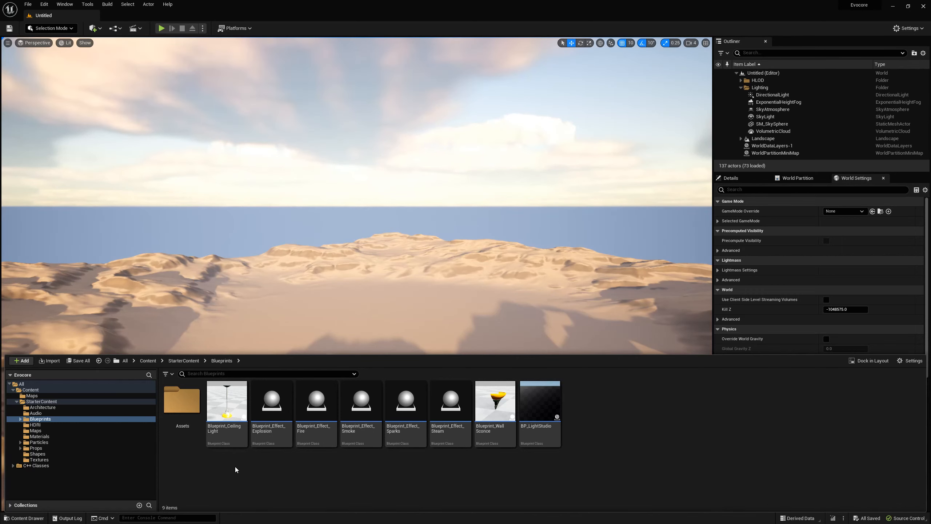
click(230, 410)
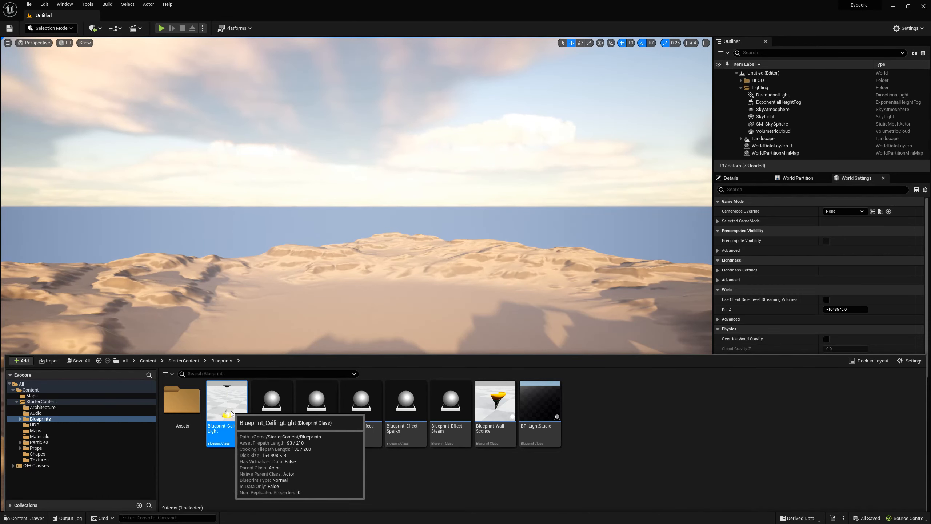
double_click(230, 410)
- Rearrange the Construction Script graph, spacing the Set Intensity, Set Light Color and Set Source Radius nodes apart together with their variable nodes
drag(438, 139, 555, 231)
drag(317, 162, 207, 182)
click(327, 150)
drag(327, 149, 515, 382)
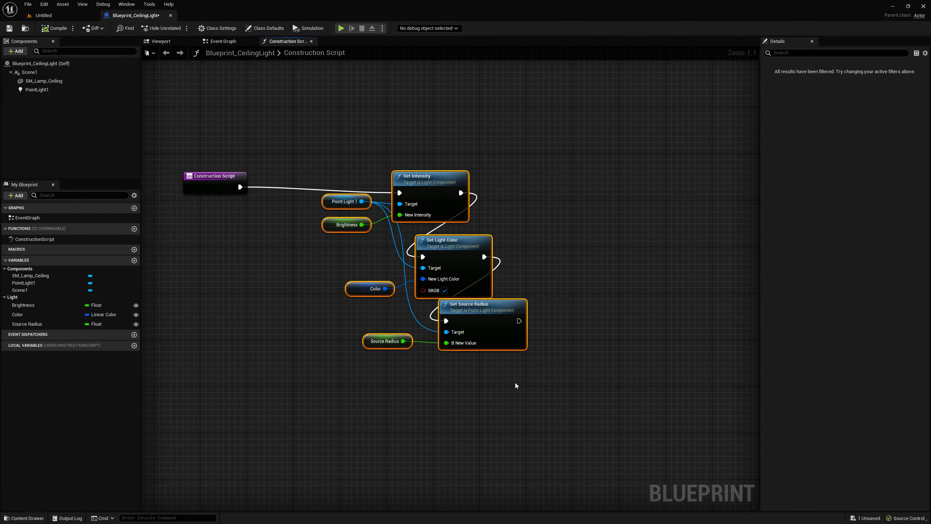
drag(505, 316, 558, 264)
click(420, 268)
drag(419, 266, 515, 299)
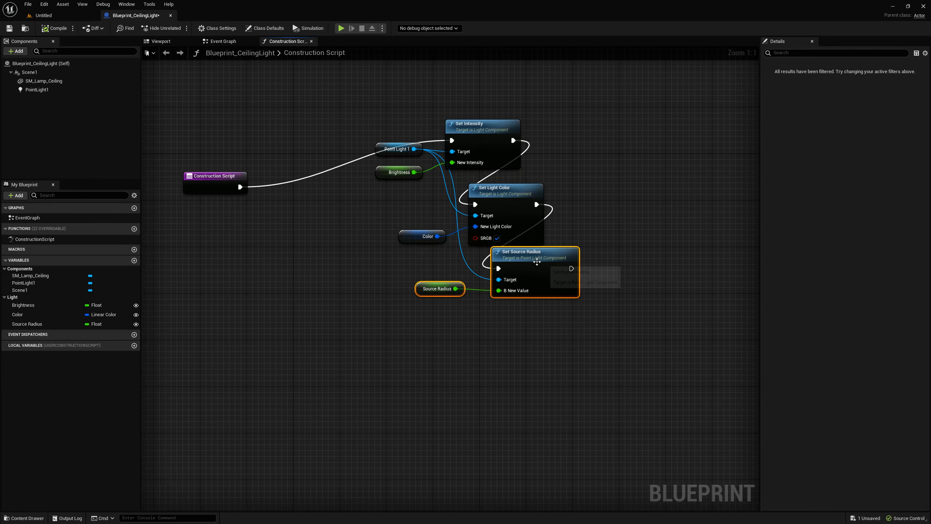
drag(540, 259, 748, 212)
drag(370, 198, 545, 249)
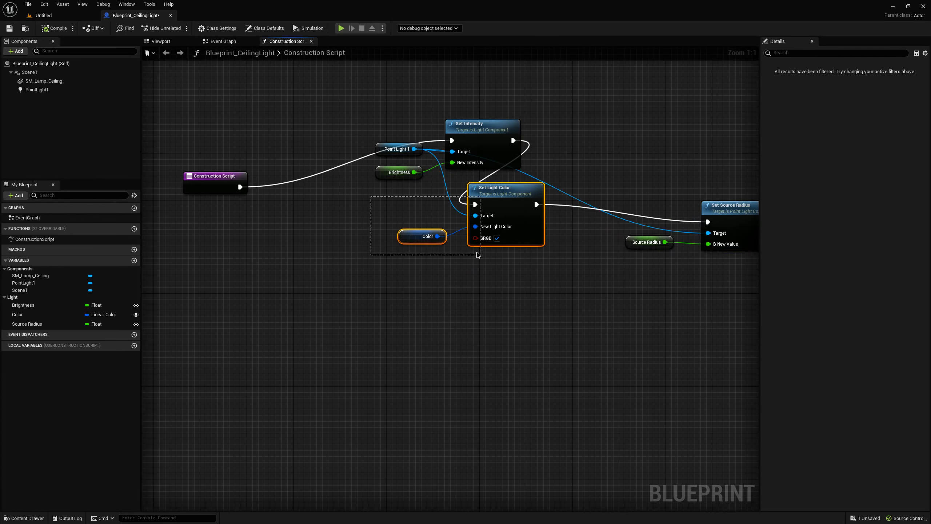
drag(519, 204, 652, 151)
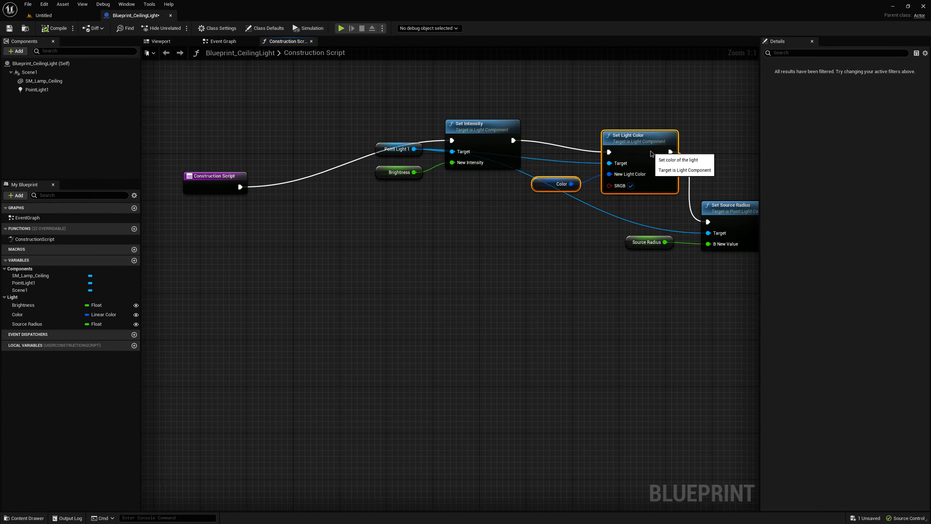
drag(374, 113, 469, 204)
drag(477, 136, 425, 194)
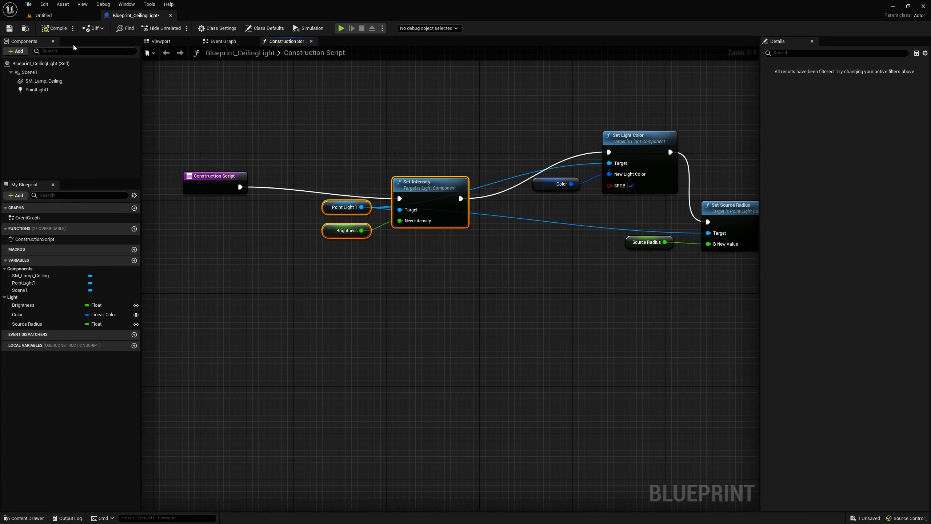
- Save Blueprint_CeilingLight by checking it out of source control, and show it in the Blueprints folder
click(8, 28)
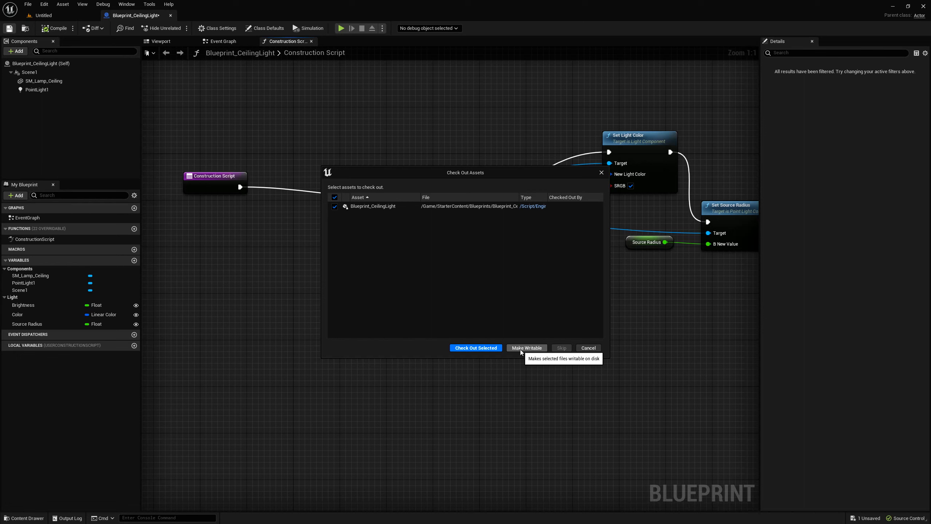
click(467, 348)
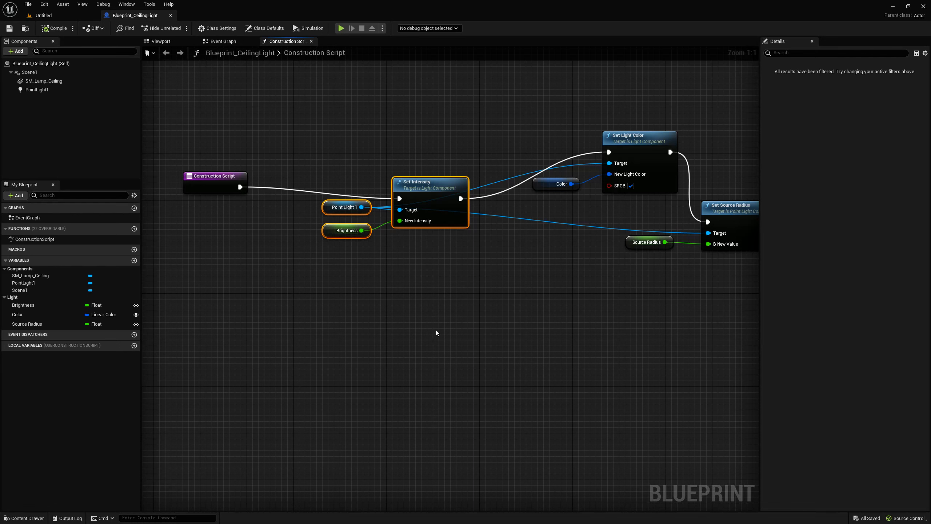
key(ctrl+space)
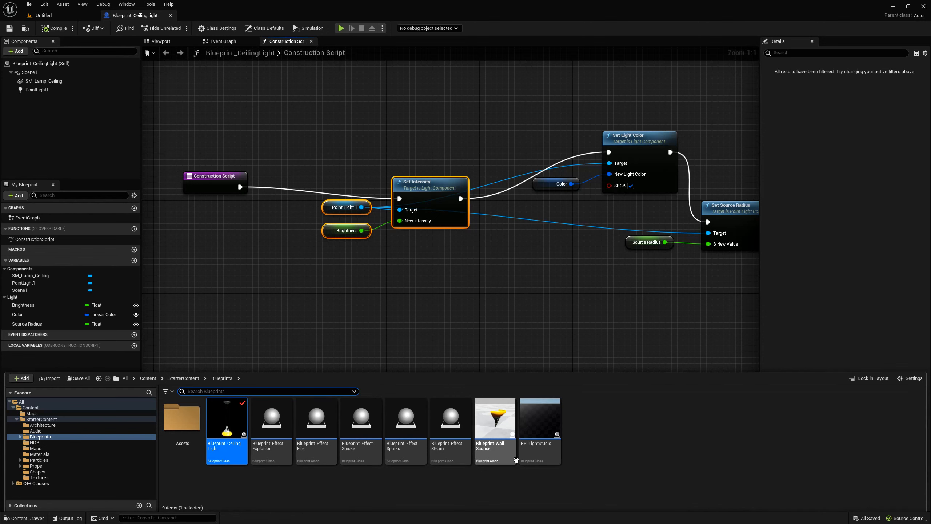
- Examine the source control actions offered for the wall sconce blueprint, such as Check Out, History and Diff Against Depot
right_click(494, 415)
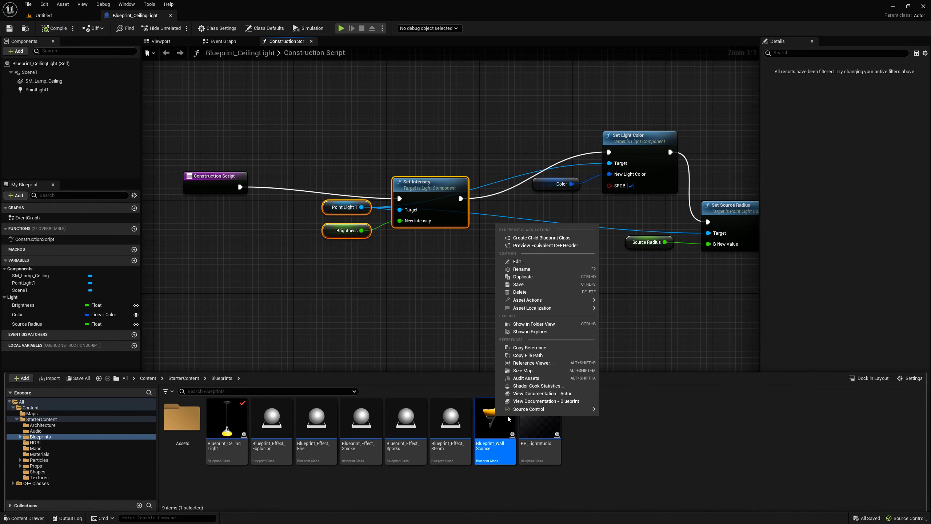
mouse_move(535, 409)
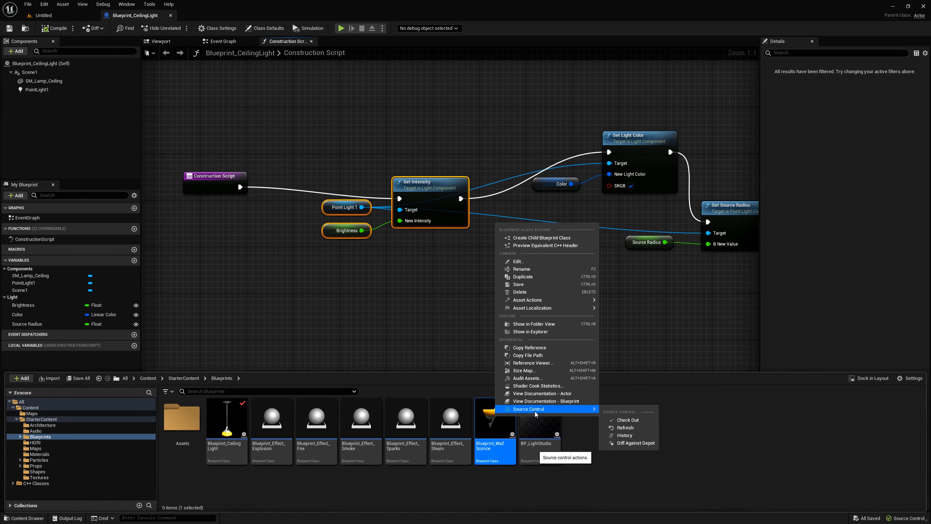
click(644, 423)
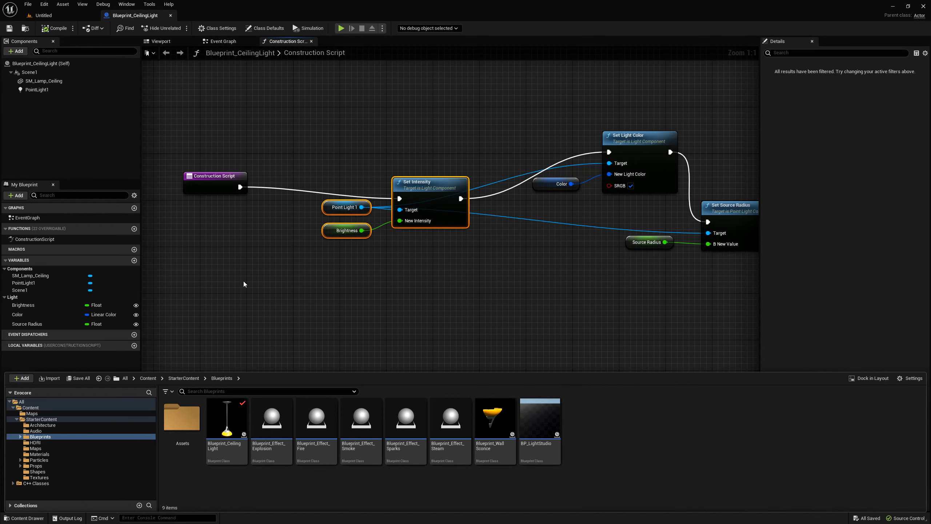
- Save the ceiling light blueprint again and open the source control changelists
click(8, 31)
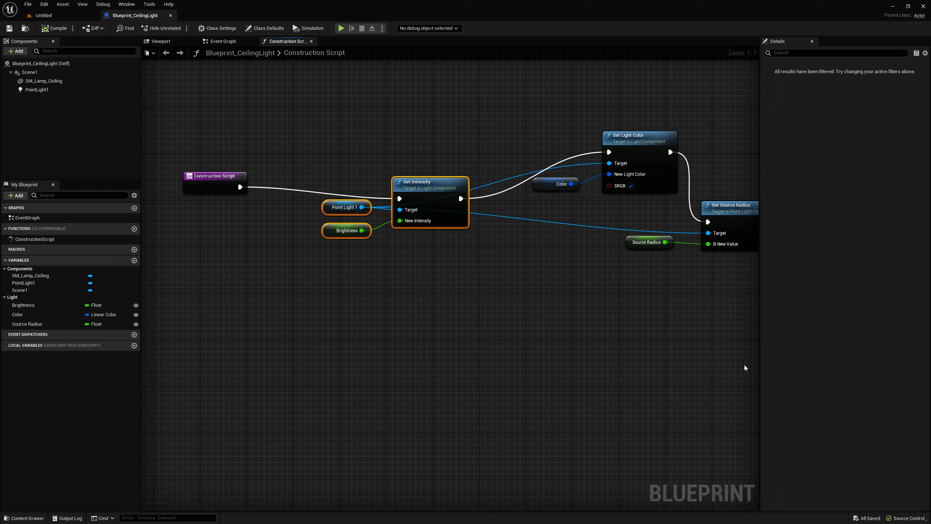
click(902, 519)
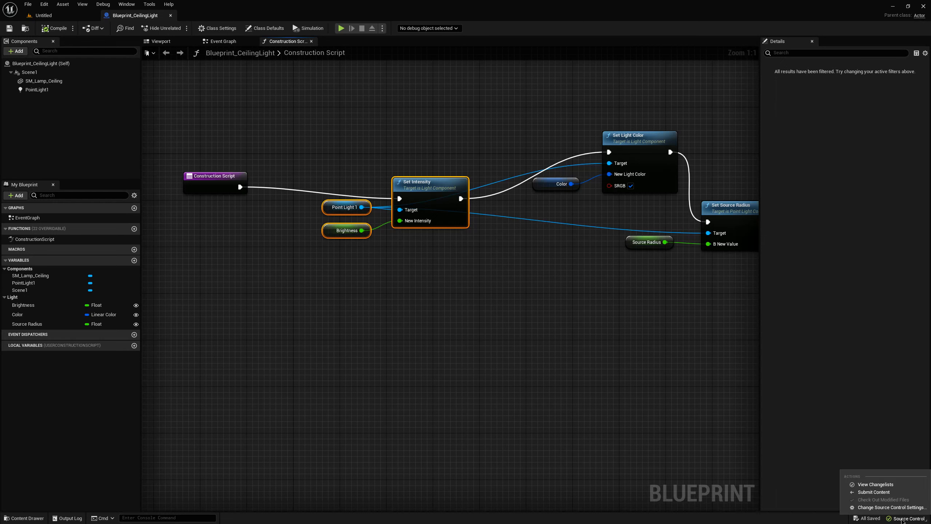
click(888, 491)
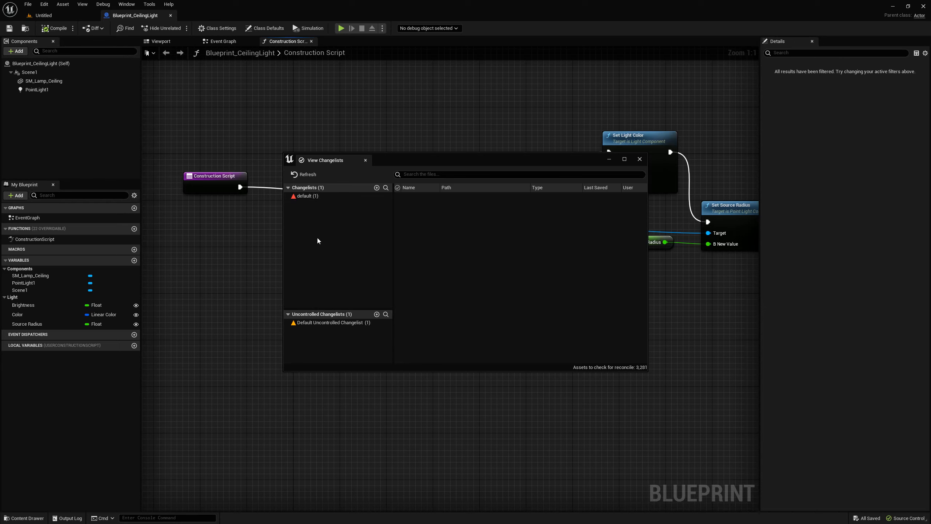
- List the files in the default changelist and widen the changelists window and its name column to read the file details
click(303, 198)
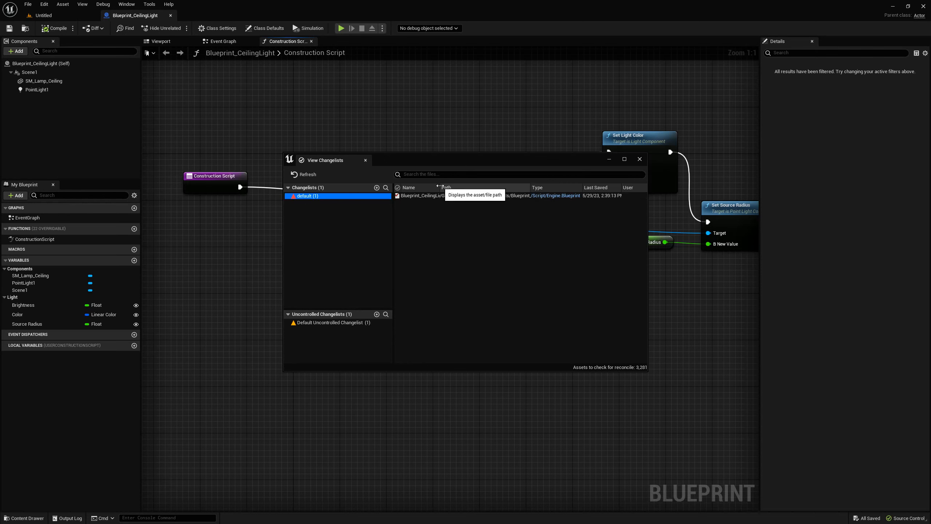
drag(436, 193, 450, 193)
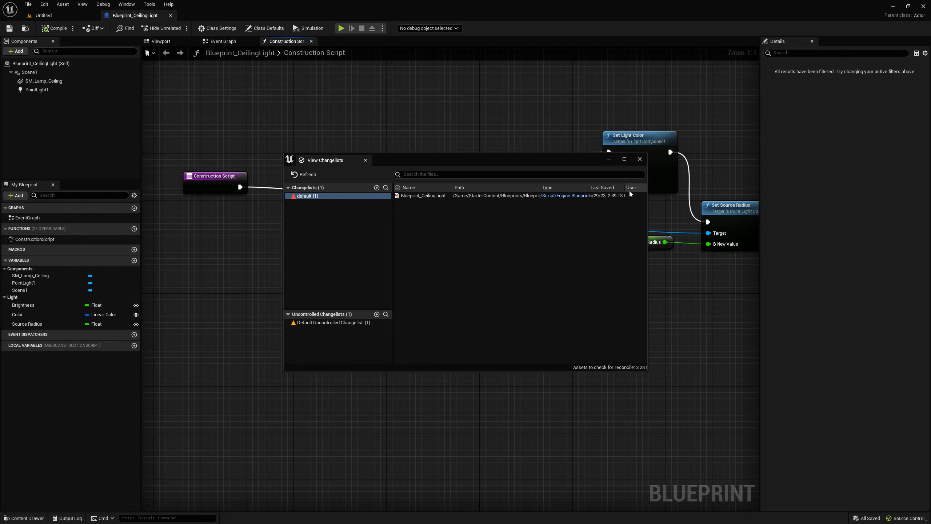
drag(648, 191, 689, 188)
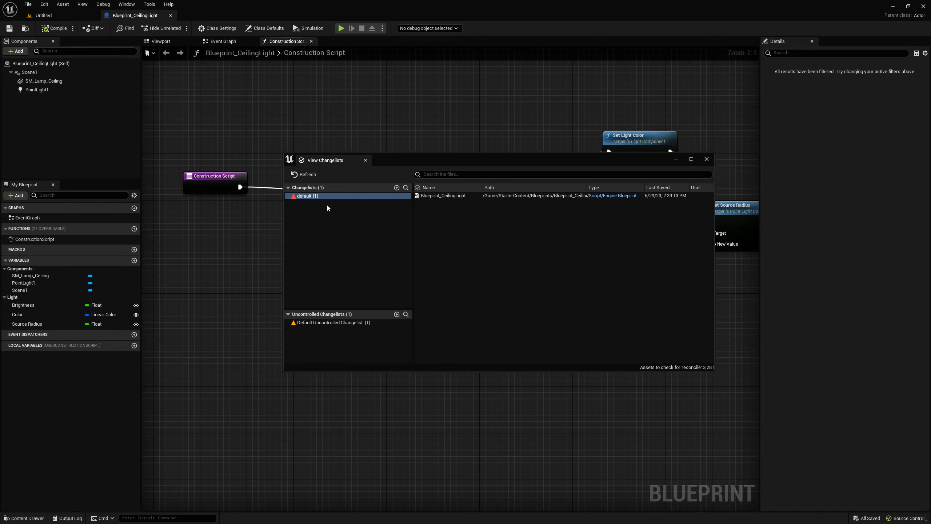
- Diff Blueprint_CeilingLight against the depot in a maximized window and view the My Blueprint and Defaults comparisons
right_click(454, 196)
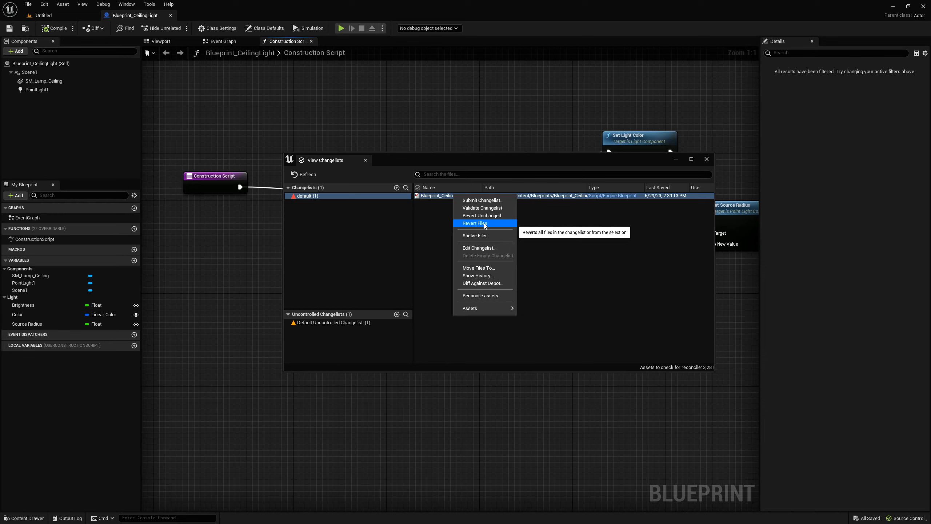
right_click(426, 197)
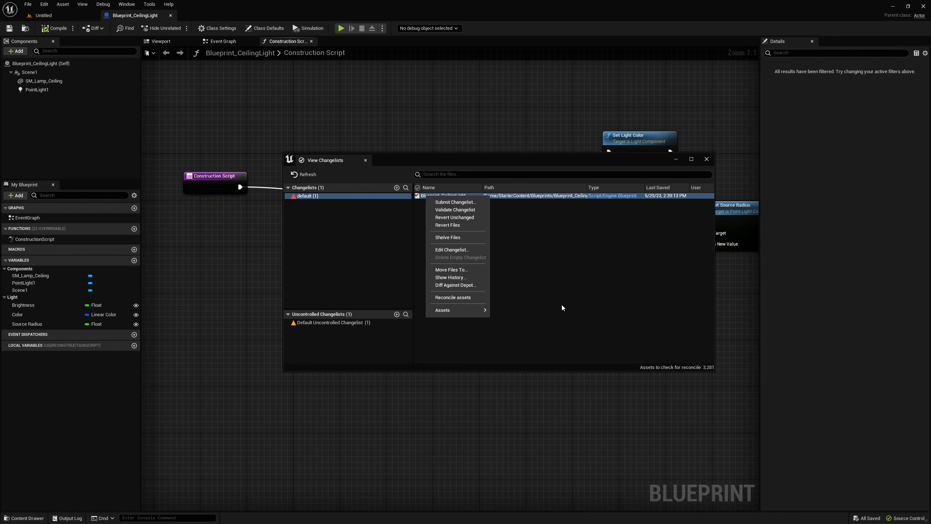
click(470, 288)
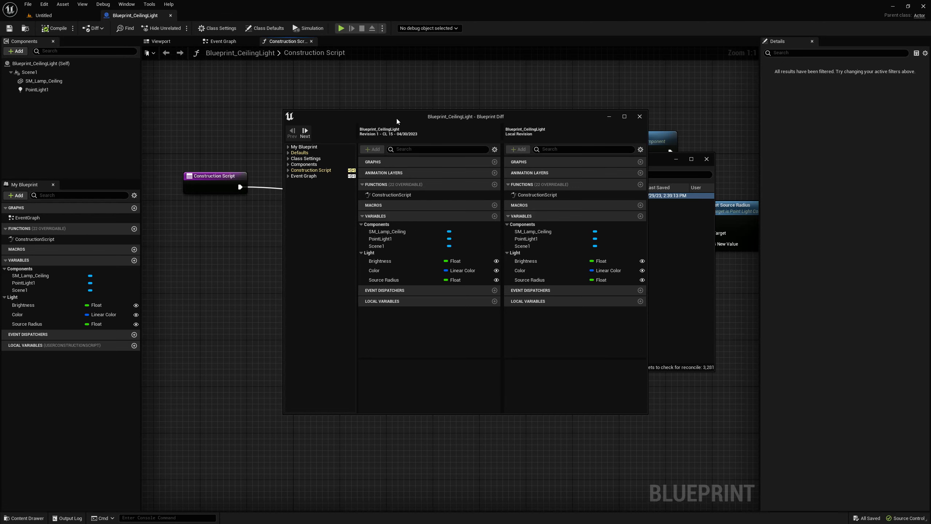
drag(396, 117, 374, 0)
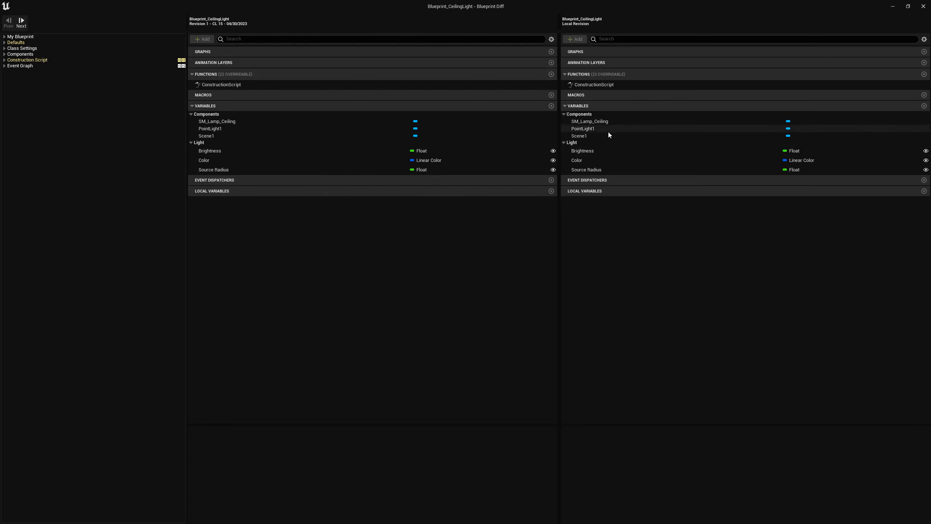
click(38, 36)
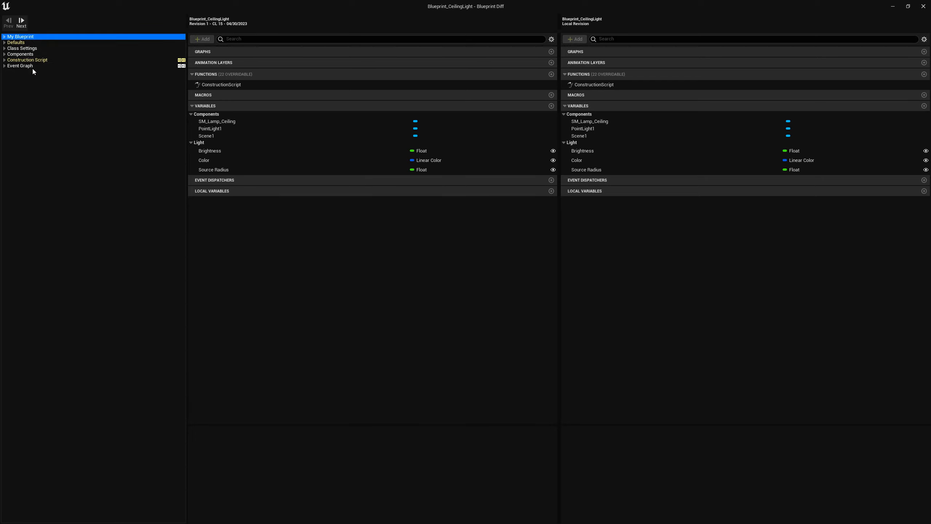
click(16, 43)
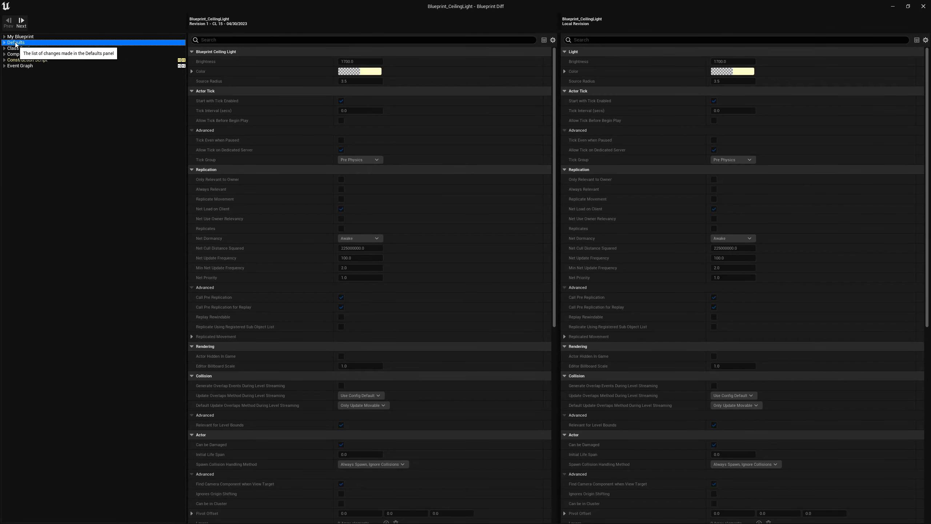
- Compare the Construction Script node layouts of the depot and local revisions, then close the blueprint diff
click(20, 61)
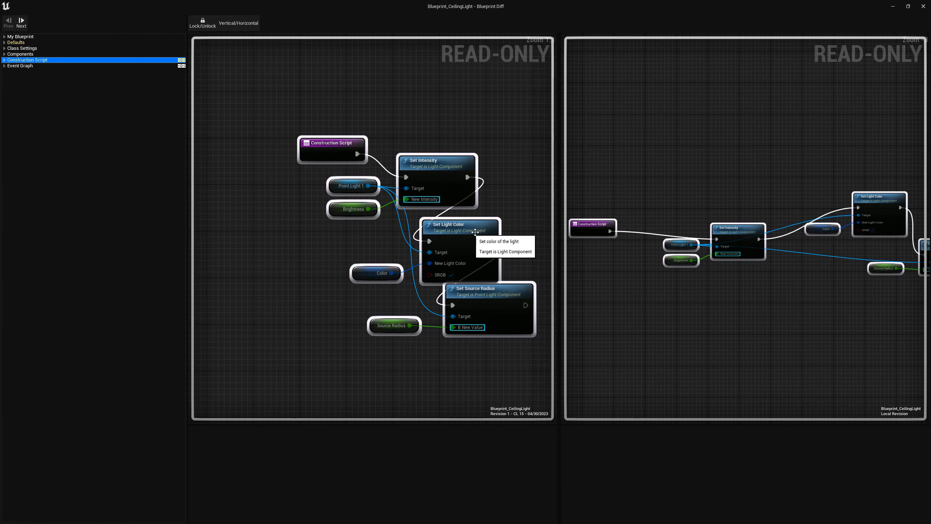
scroll(466, 235, down, 2)
click(467, 235)
drag(500, 242, 461, 234)
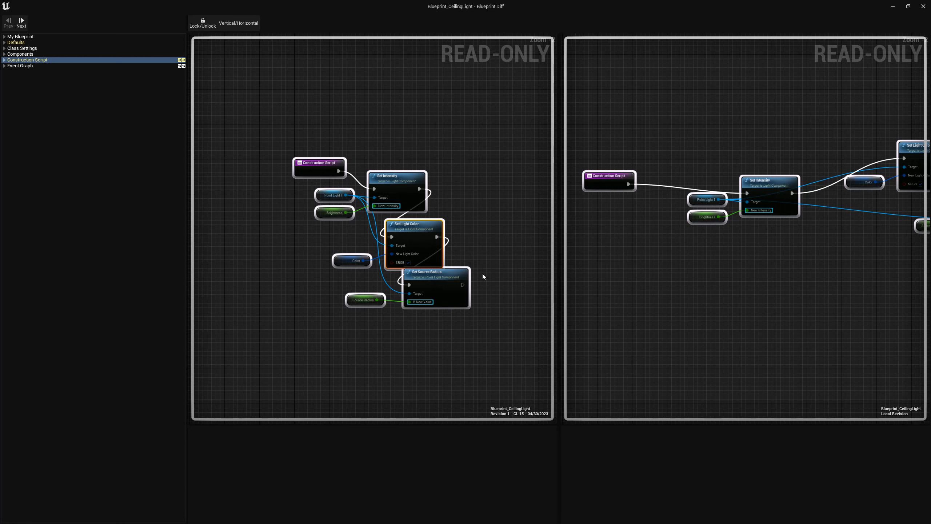
drag(482, 274, 454, 282)
mouse_move(756, 290)
mouse_down()
mouse_move(656, 283)
mouse_move(766, 305)
mouse_up()
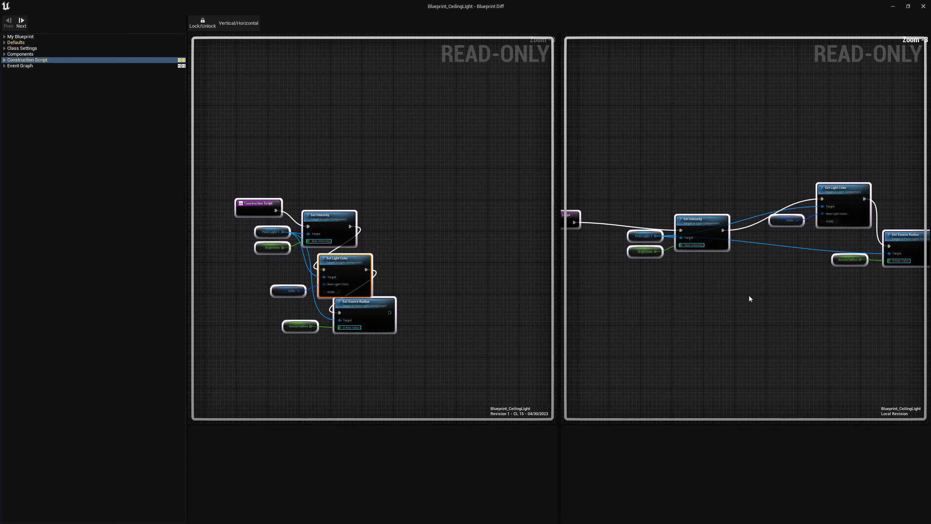
scroll(749, 296, down, 2)
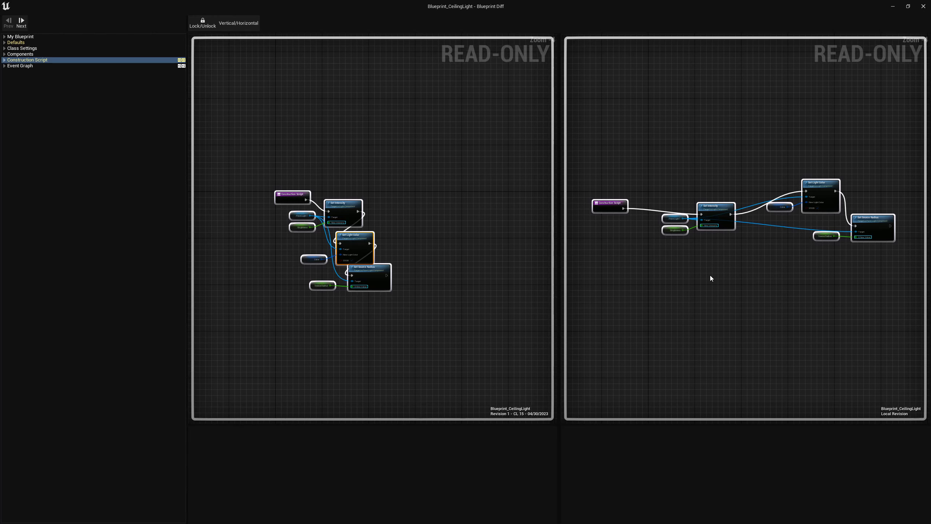
drag(761, 8, 443, 86)
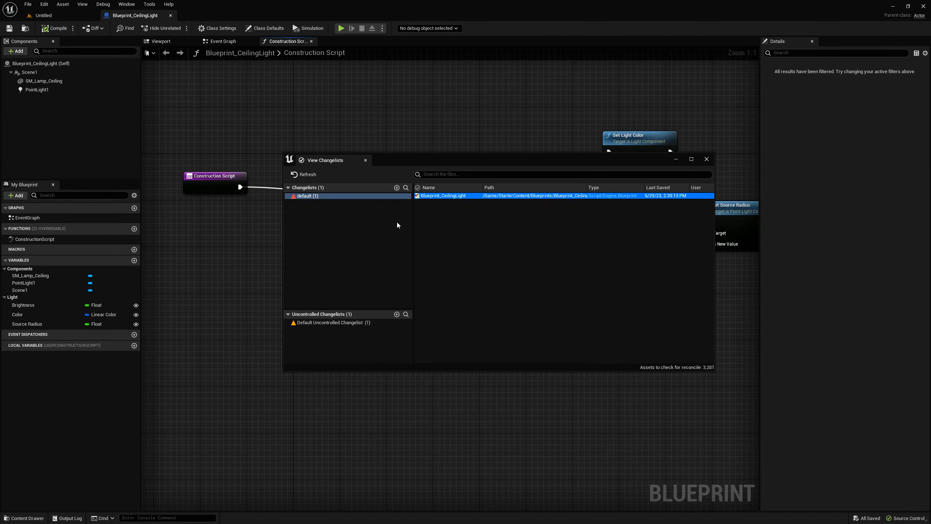
right_click(427, 197)
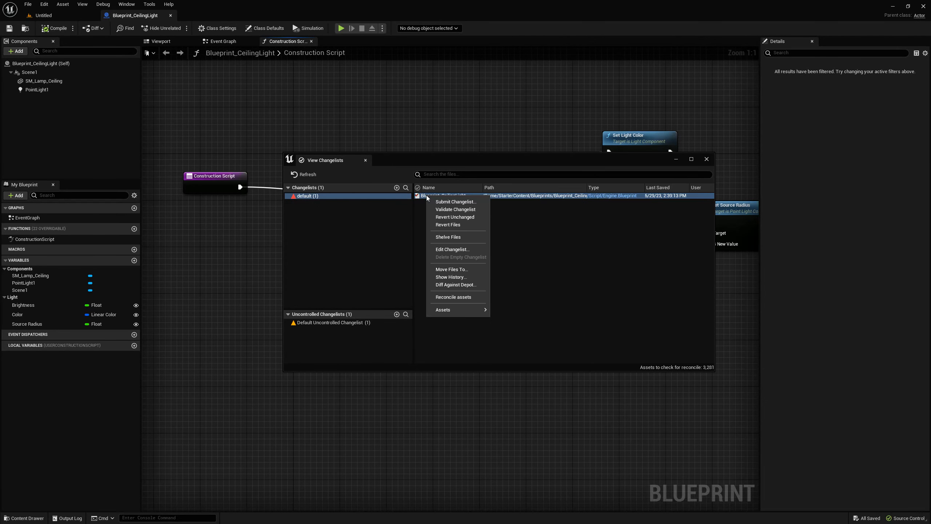
click(471, 201)
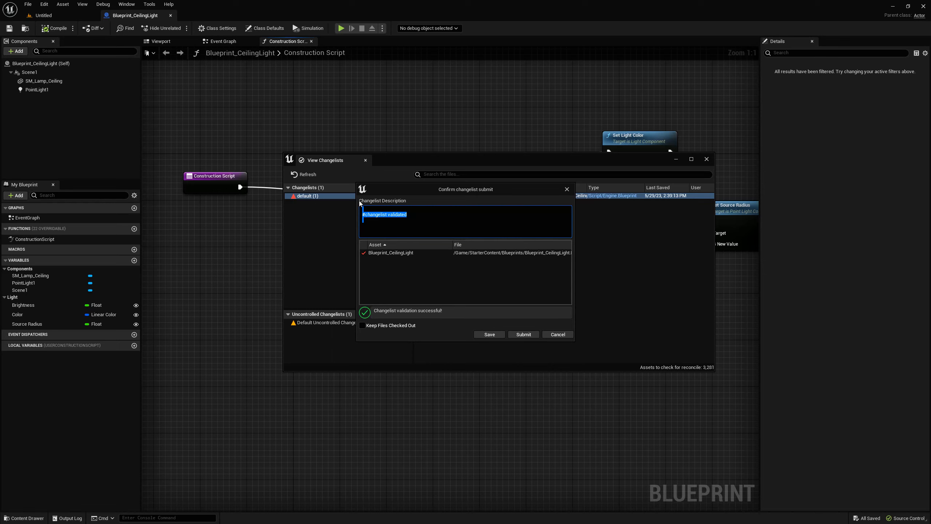
text(Moved some nodes)
click(364, 326)
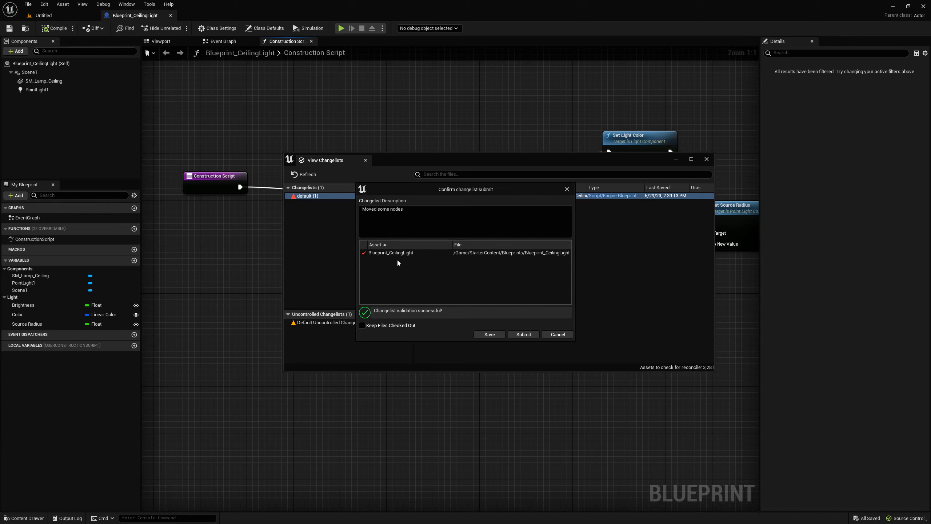
click(557, 334)
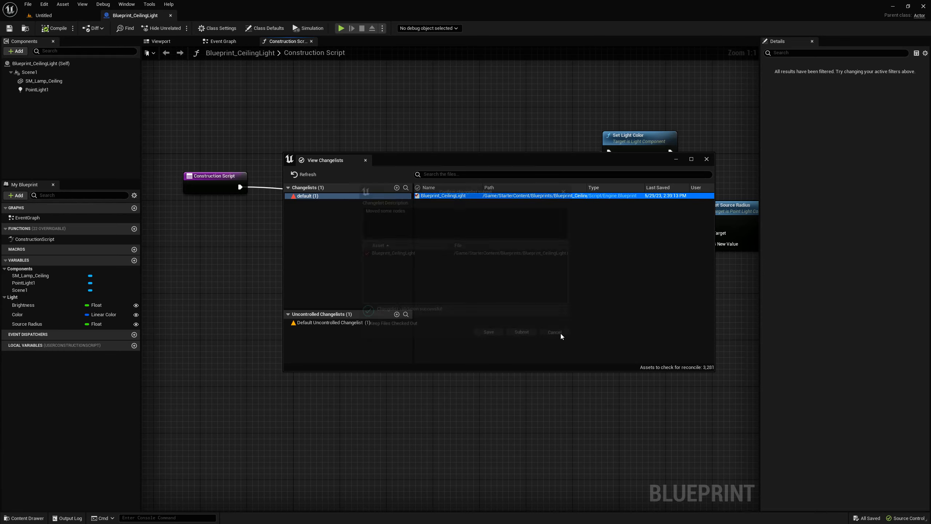
- Revert Blueprint_CeilingLight in the default changelist and close the changelists window
right_click(442, 198)
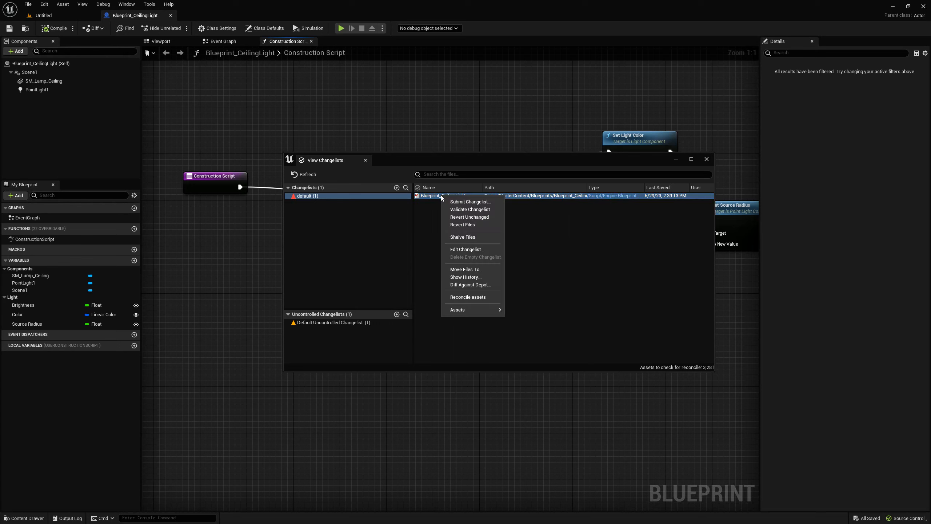
click(470, 224)
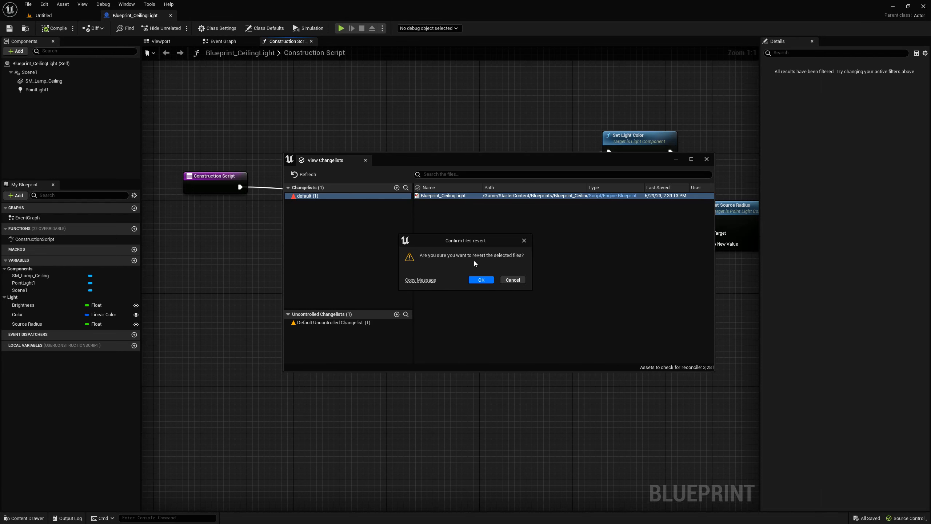
click(480, 279)
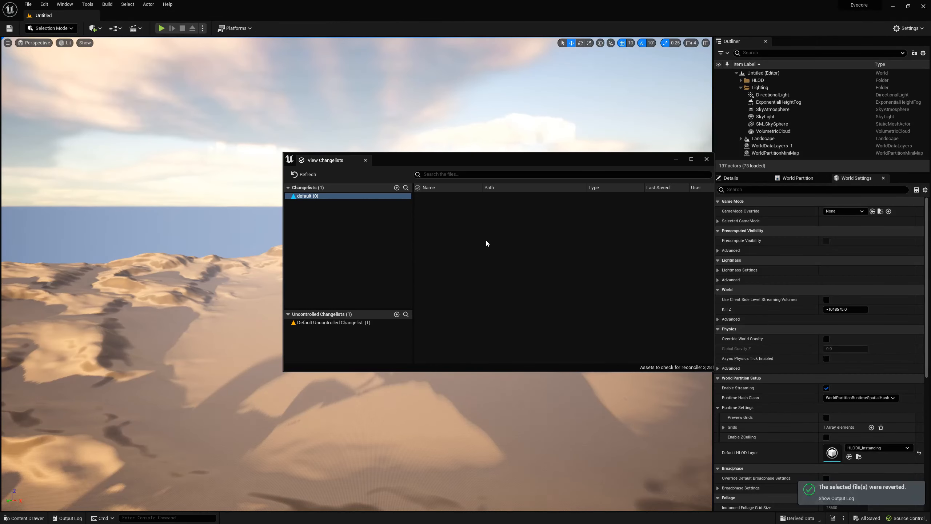
click(706, 159)
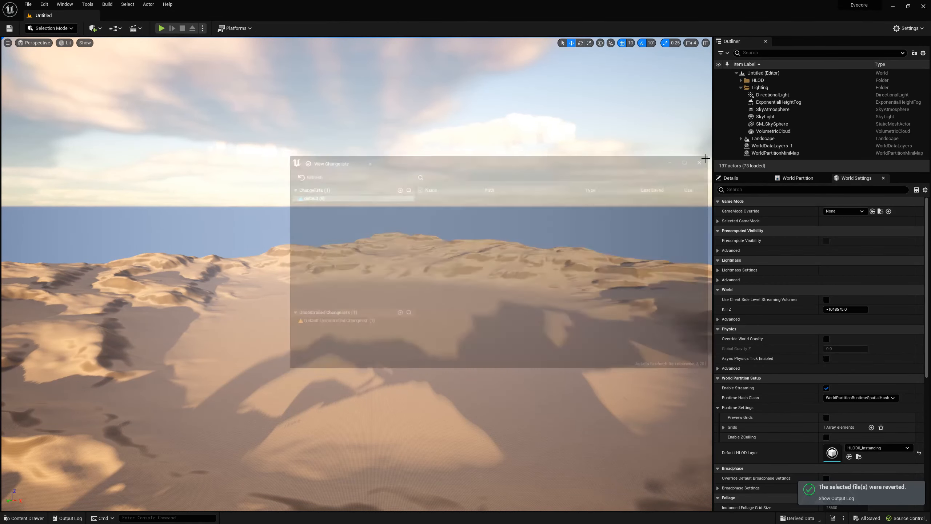
- Reopen Blueprint_CeilingLight from the StarterContent Blueprints folder to inspect the reverted blueprint
key(ctrl+space)
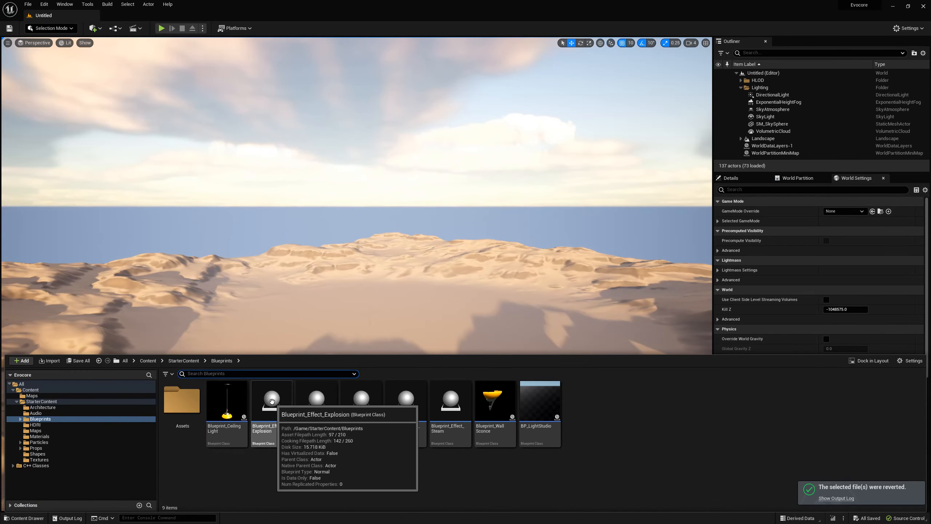
click(223, 411)
double_click(223, 411)
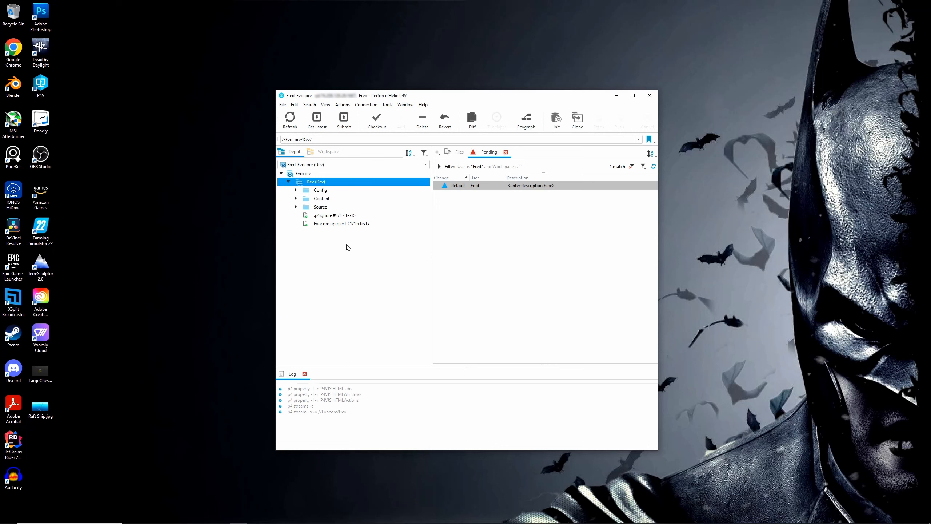
- In P4V, check out the .p4ignore file from the Dev stream into the default changelist
right_click(317, 218)
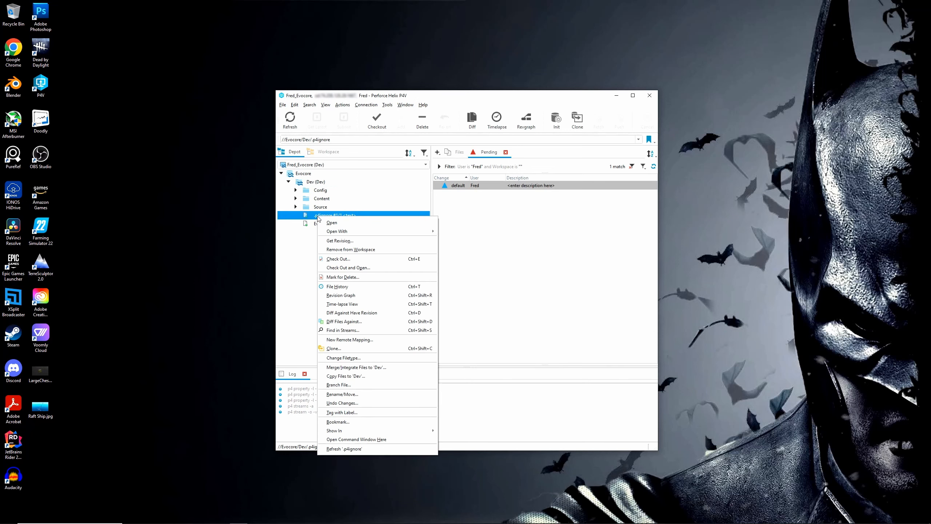
click(353, 259)
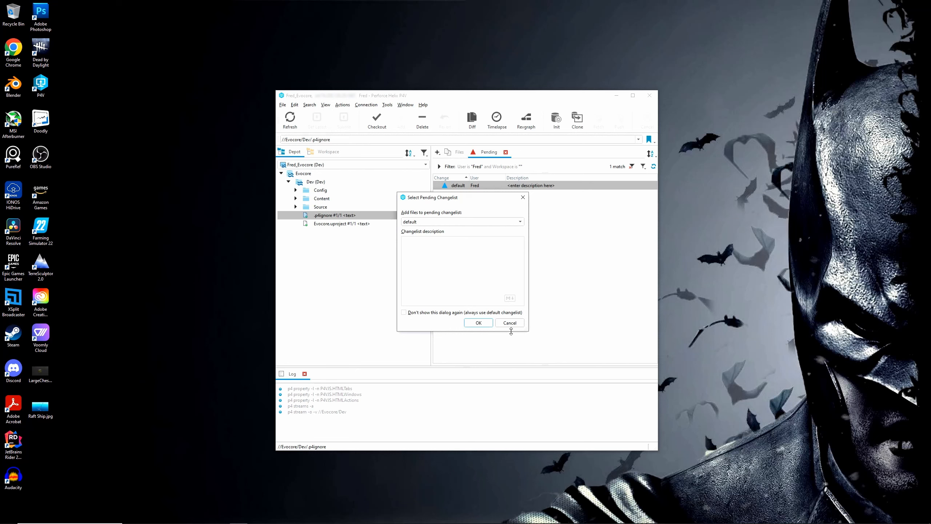
click(488, 325)
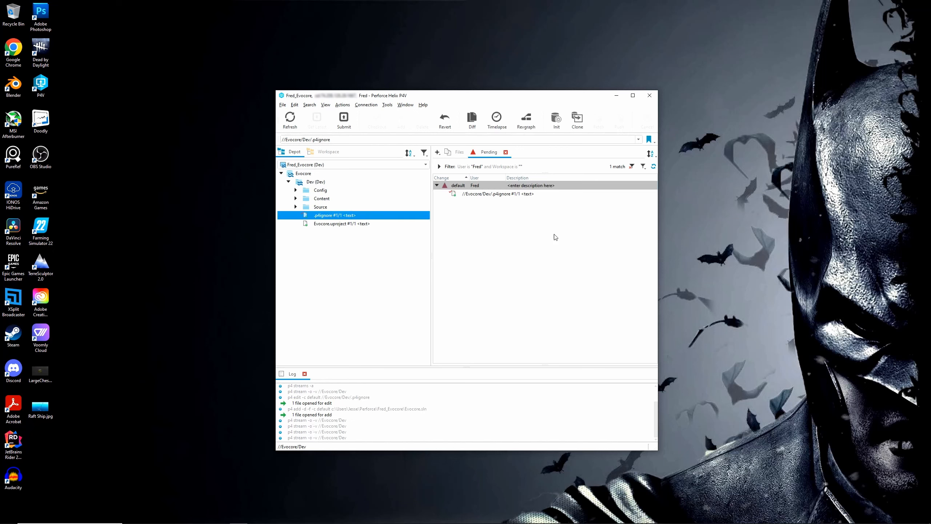
- Mark Biohazard.png from the workspace root for add in the default changelist
click(321, 152)
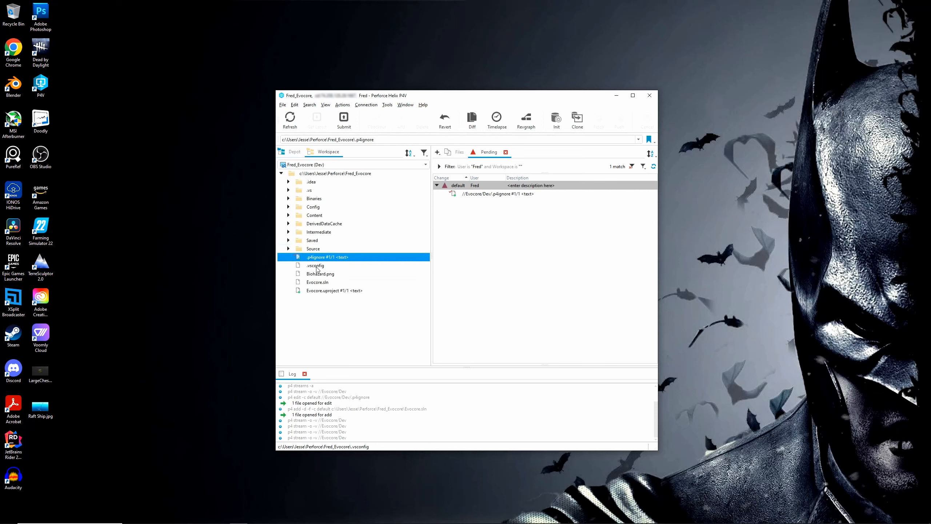
mouse_move(317, 270)
right_click(321, 276)
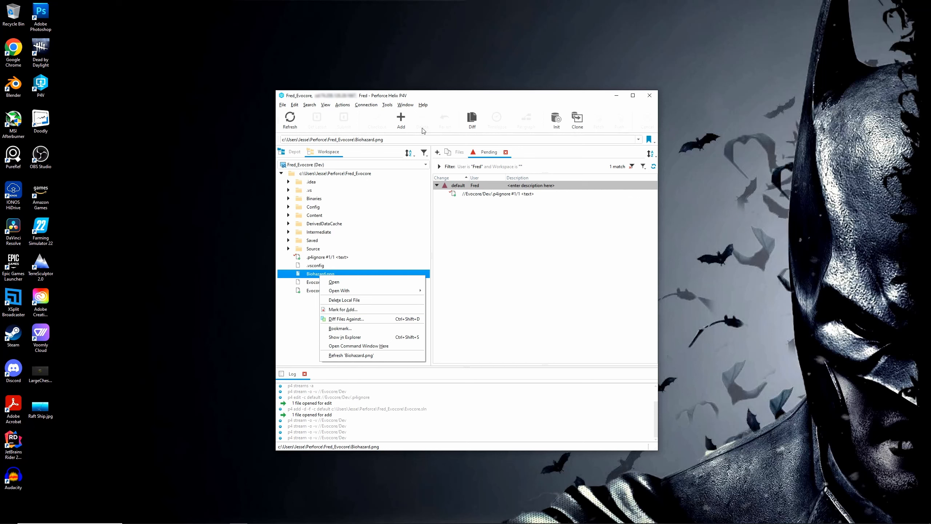
click(341, 309)
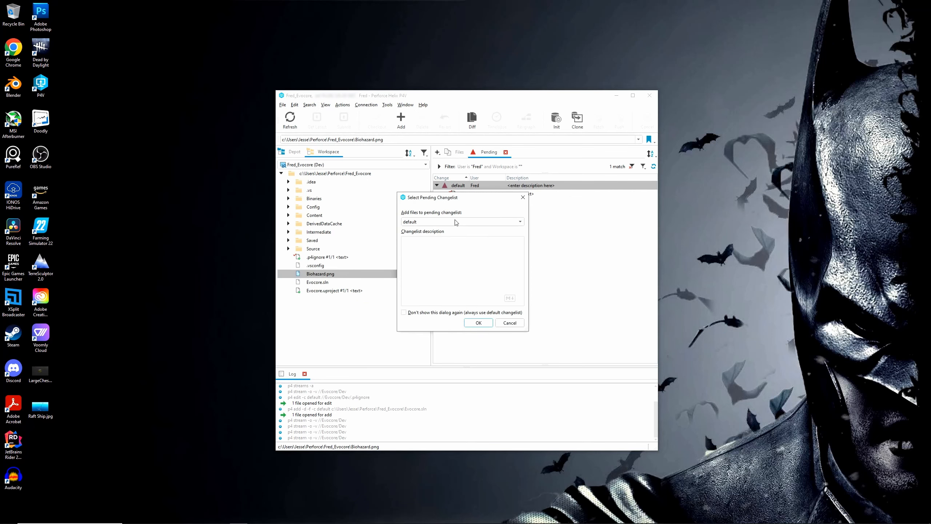
click(488, 324)
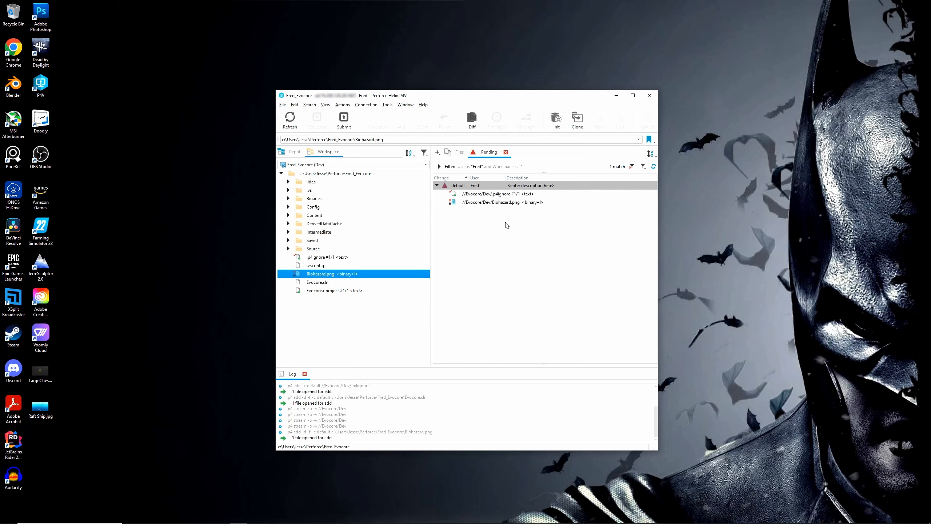
- Mark SM_Chair.uasset in the Content/StarterContent/Props folder for delete in the default changelist
click(288, 215)
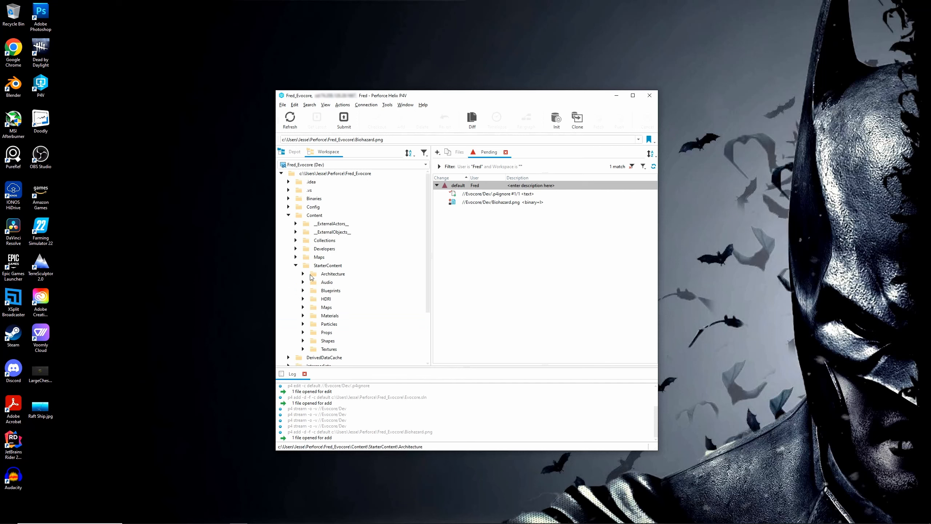
click(303, 332)
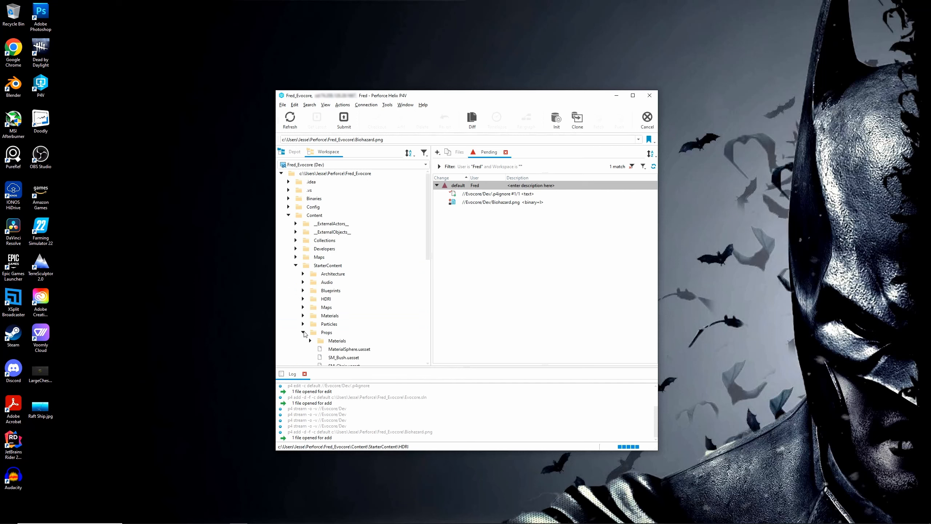
scroll(341, 298, down, 3)
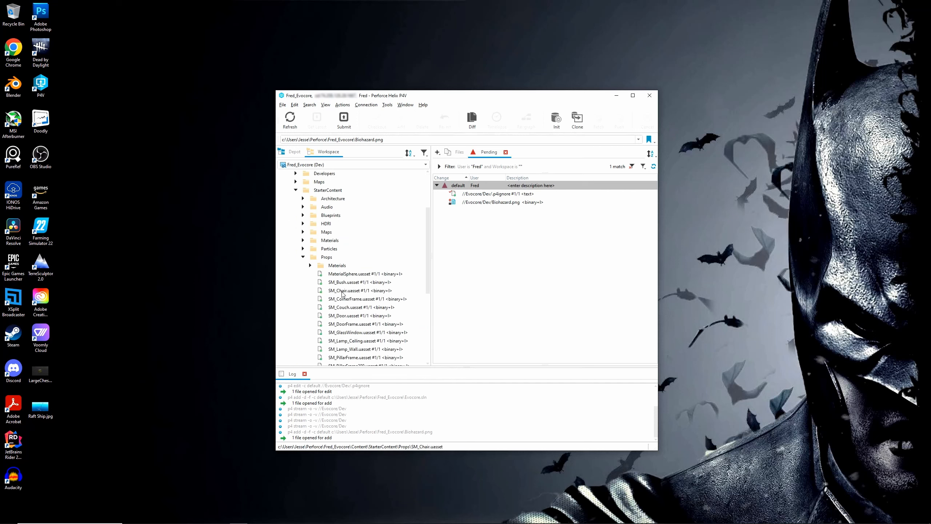
click(339, 292)
right_click(340, 294)
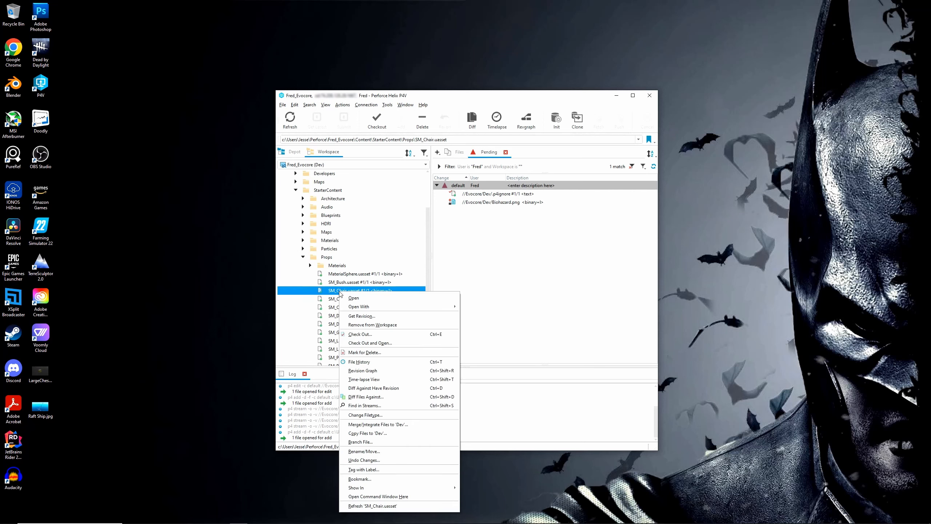
click(367, 352)
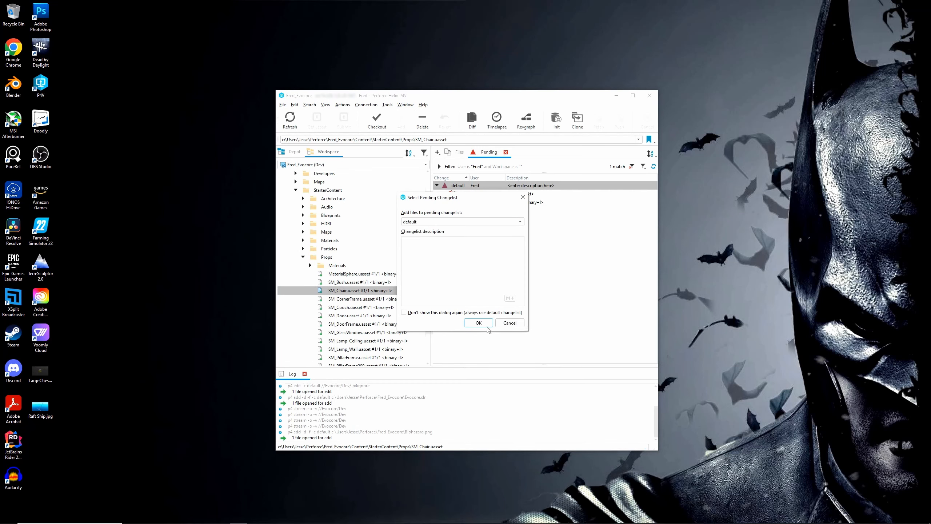
click(487, 324)
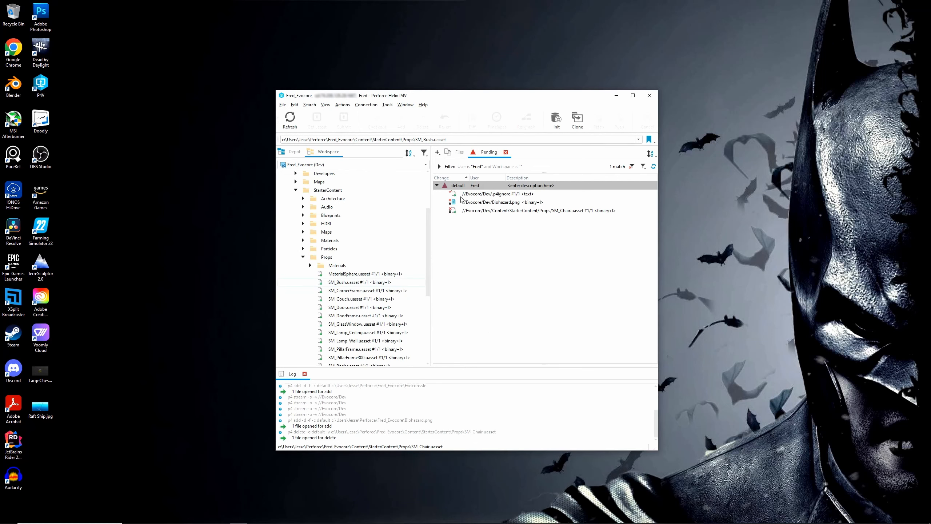
- Review the pending .p4ignore, Biohazard.png and SM_Chair.uasset entries in the default changelist
mouse_move(460, 211)
click(457, 186)
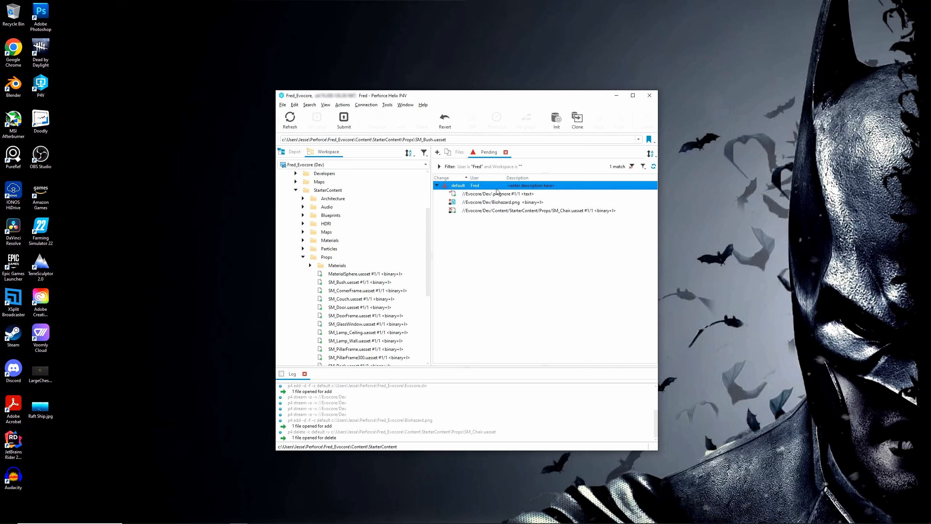
click(476, 195)
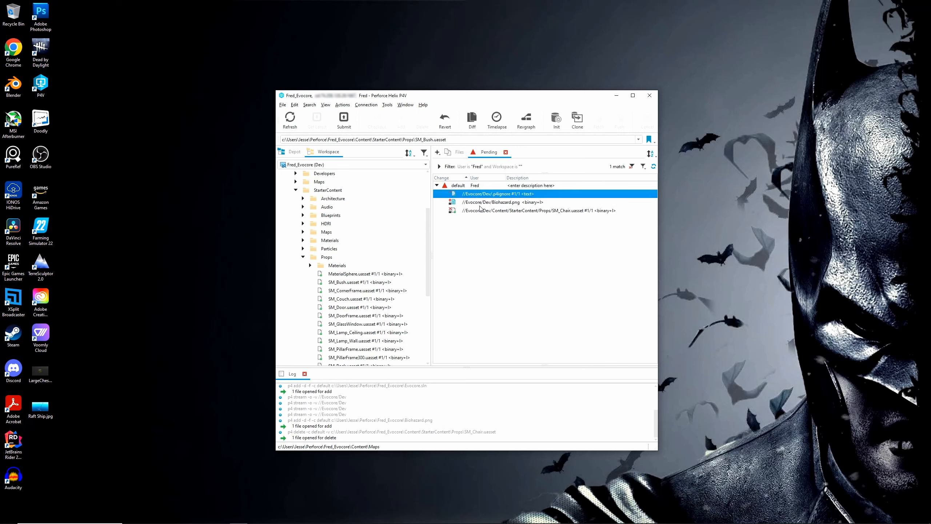
click(480, 205)
click(480, 213)
click(480, 202)
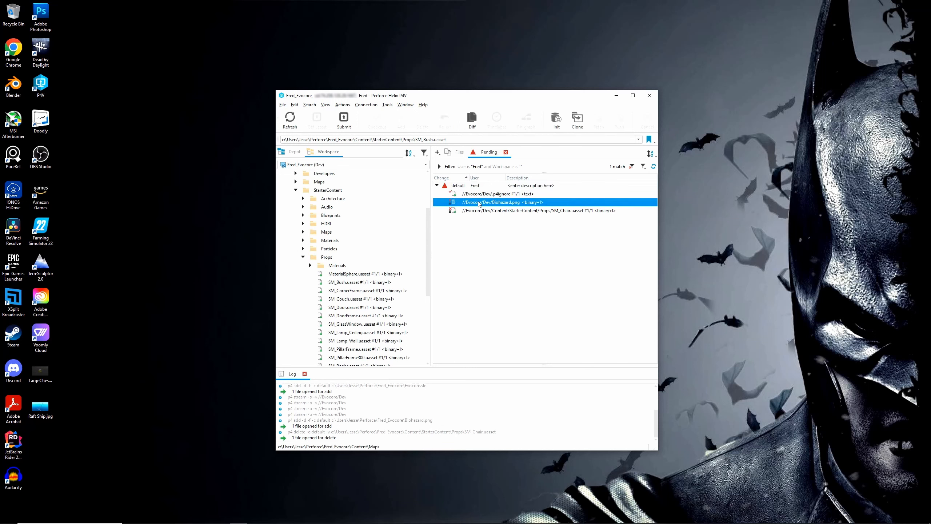
click(480, 193)
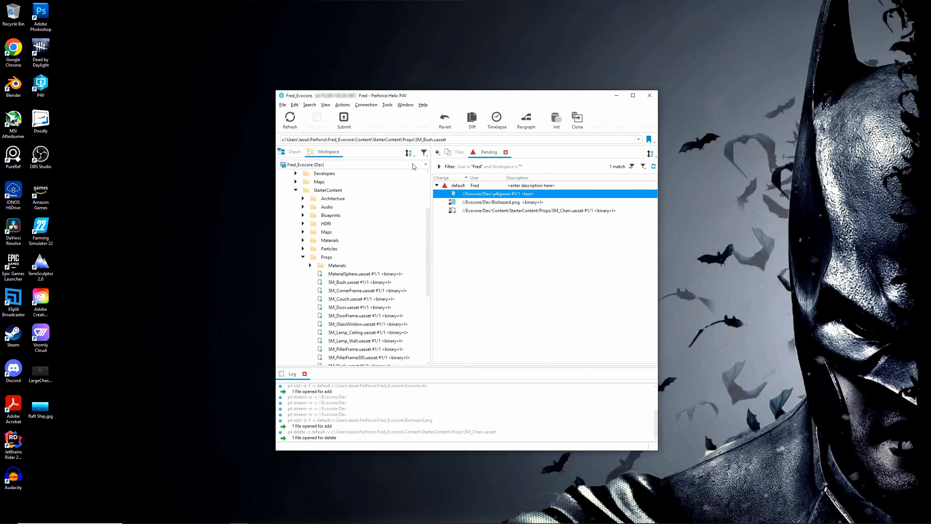
- Start submitting the default changelist to inspect its description and file choices, and cancel the submission
click(461, 186)
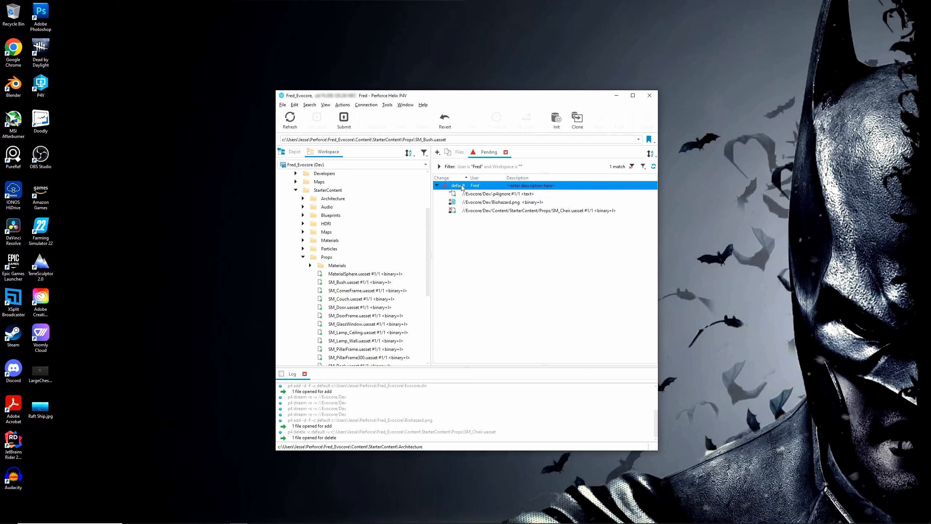
click(343, 121)
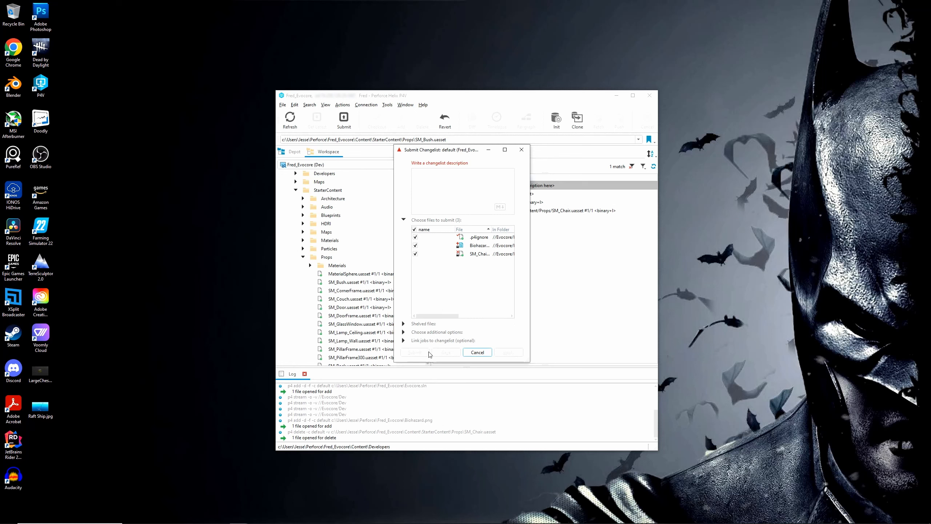
text(a)
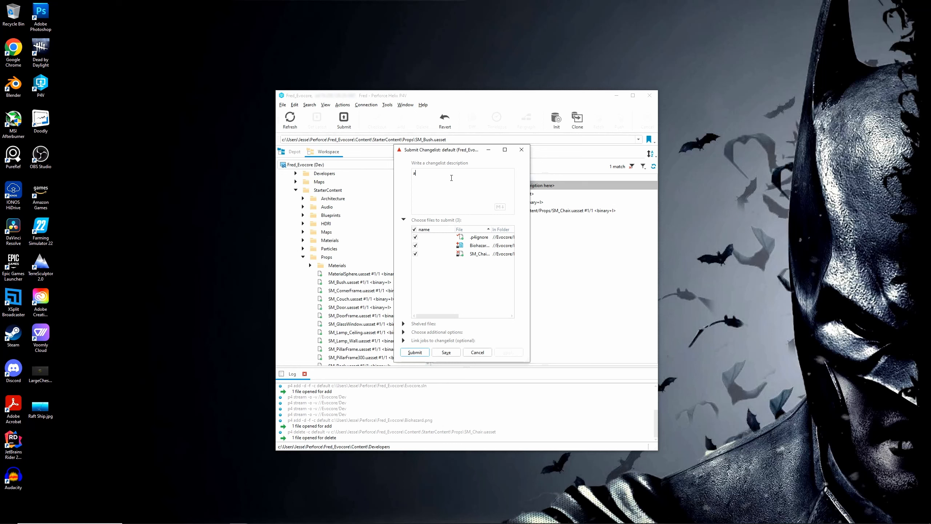
key(BackSpace)
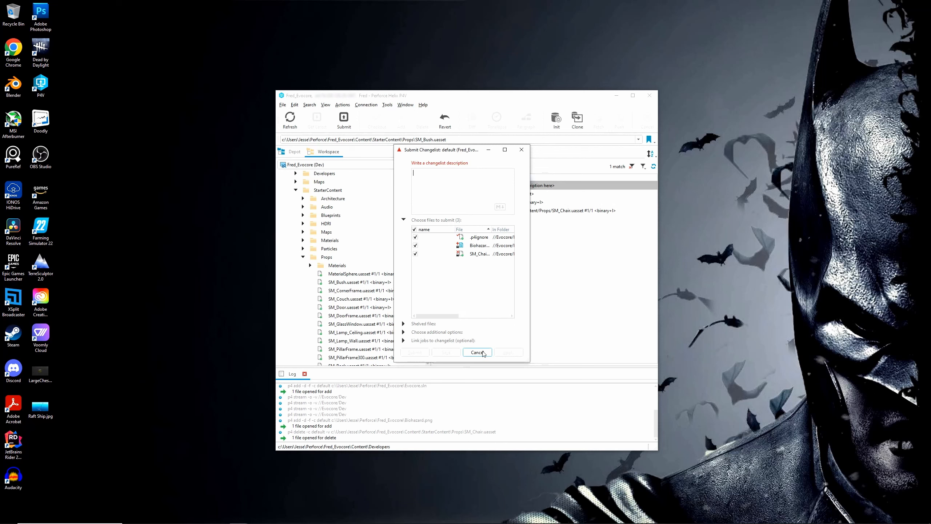
click(483, 353)
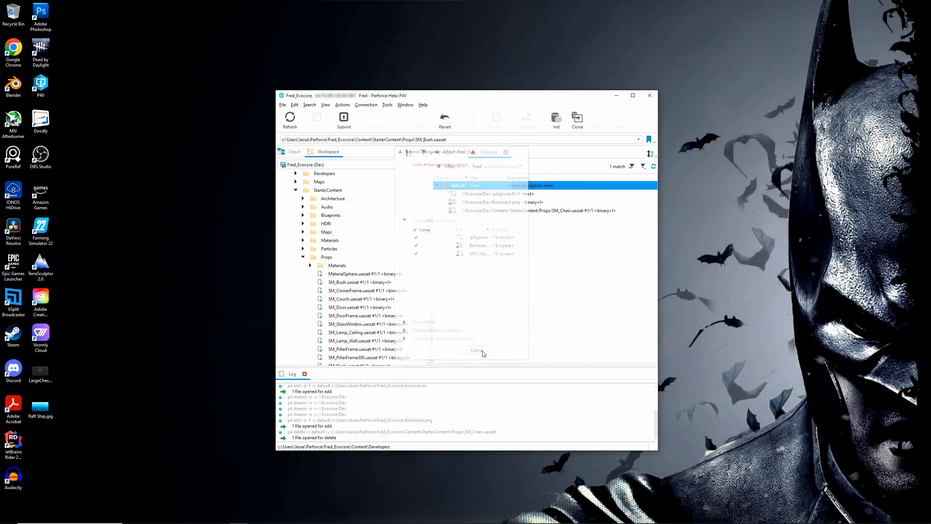
- Revert the unchanged files of the default changelist
click(463, 212)
click(465, 203)
click(467, 195)
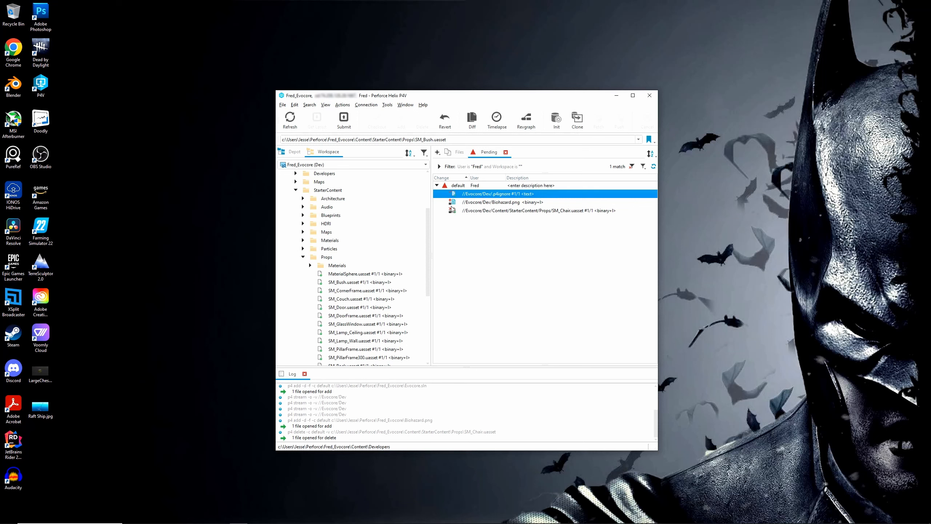
click(459, 186)
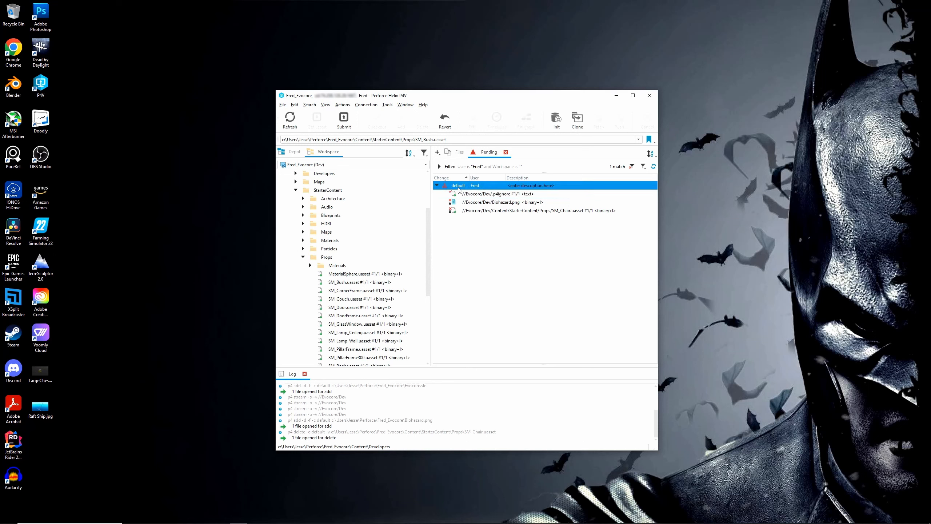
click(446, 125)
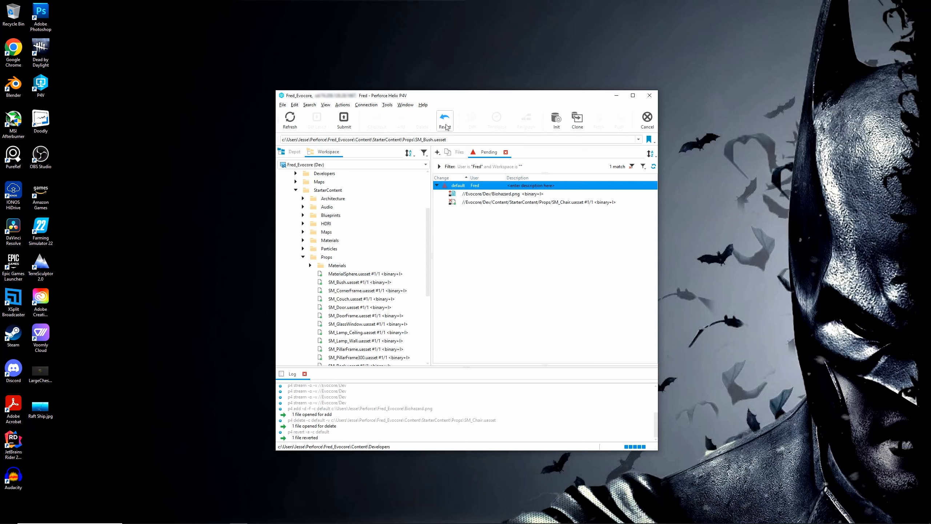
- Revert Biohazard.png and delete it from the workspace, and collapse the Props folder to check the workspace root
right_click(461, 195)
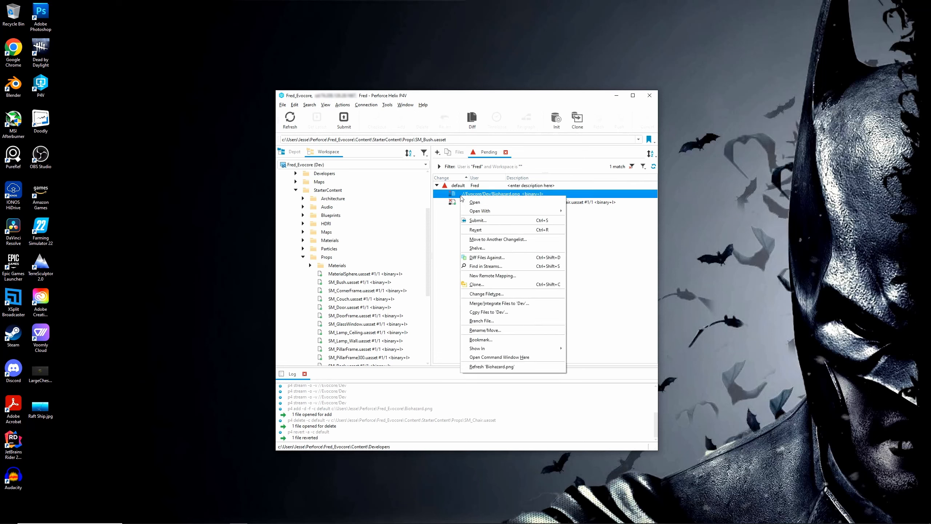
click(476, 230)
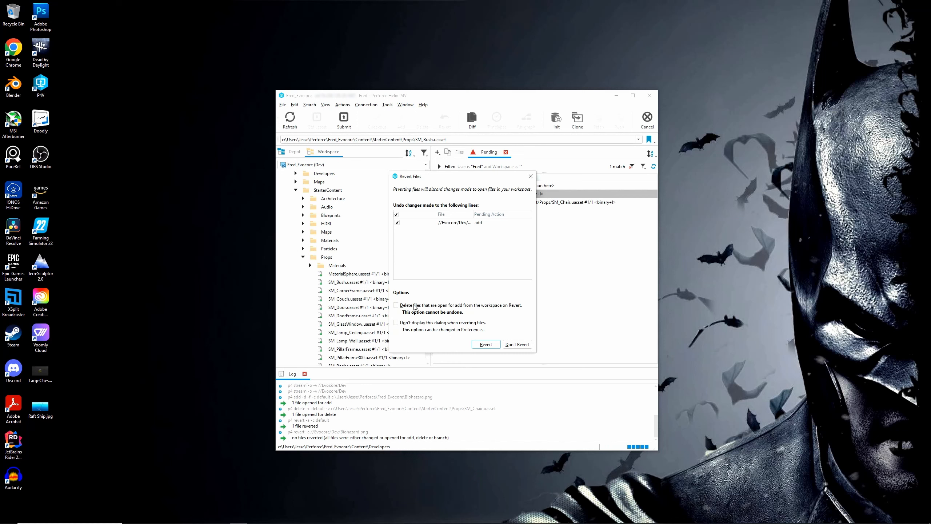
click(396, 306)
click(485, 344)
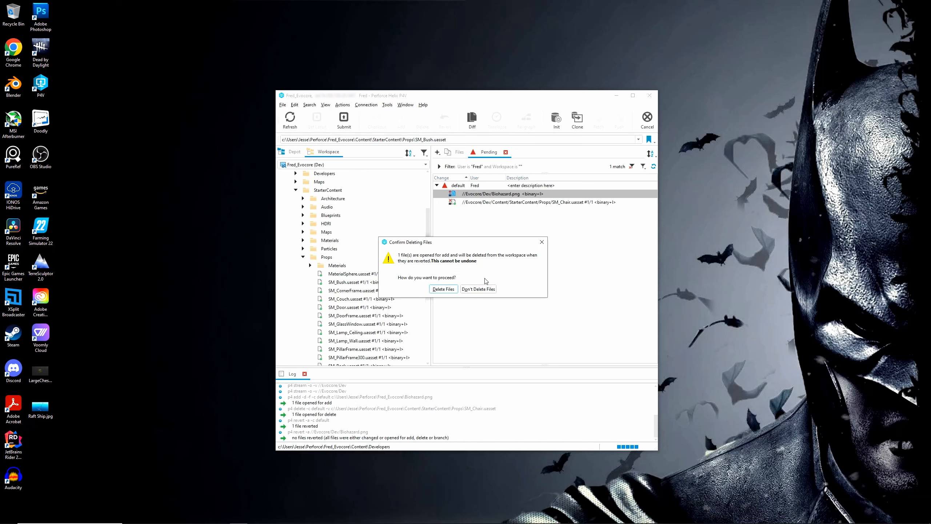
click(443, 289)
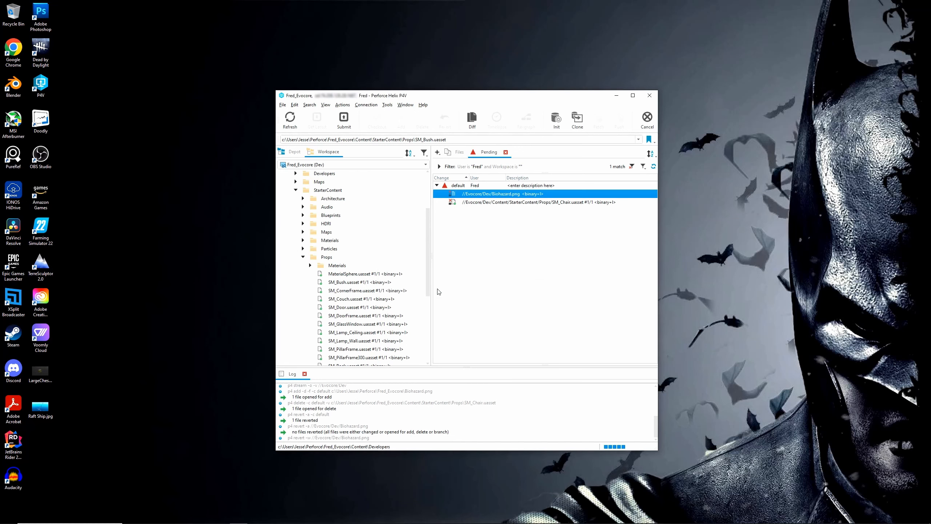
click(303, 257)
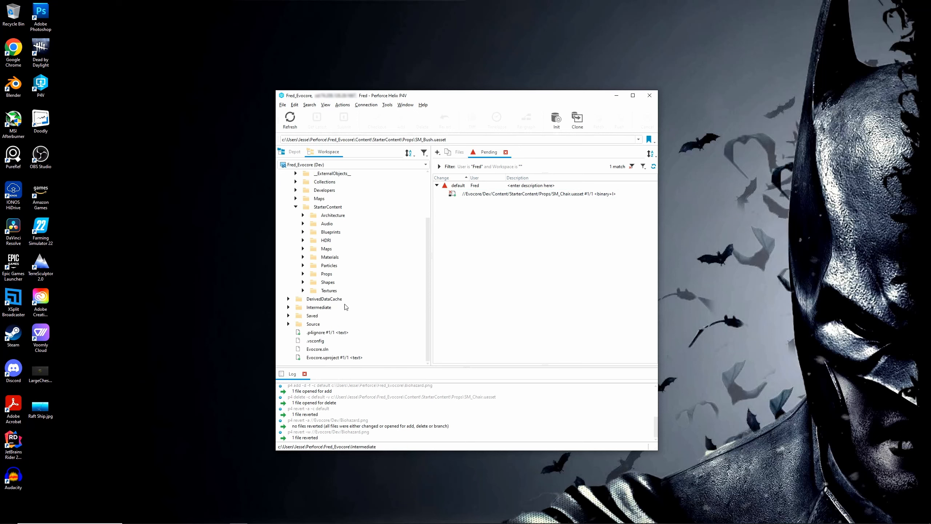
- Revert the pending deletion of SM_Chair.uasset in the default changelist
click(474, 198)
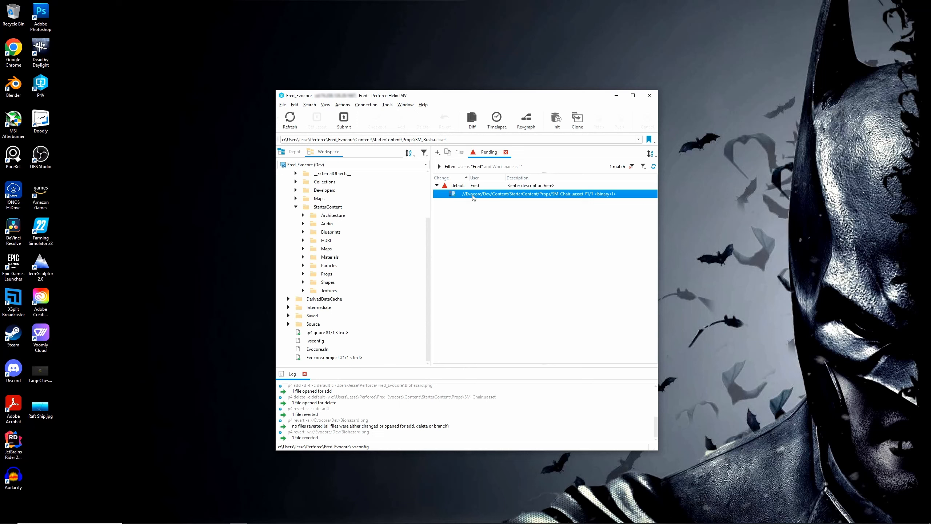
right_click(473, 197)
click(511, 220)
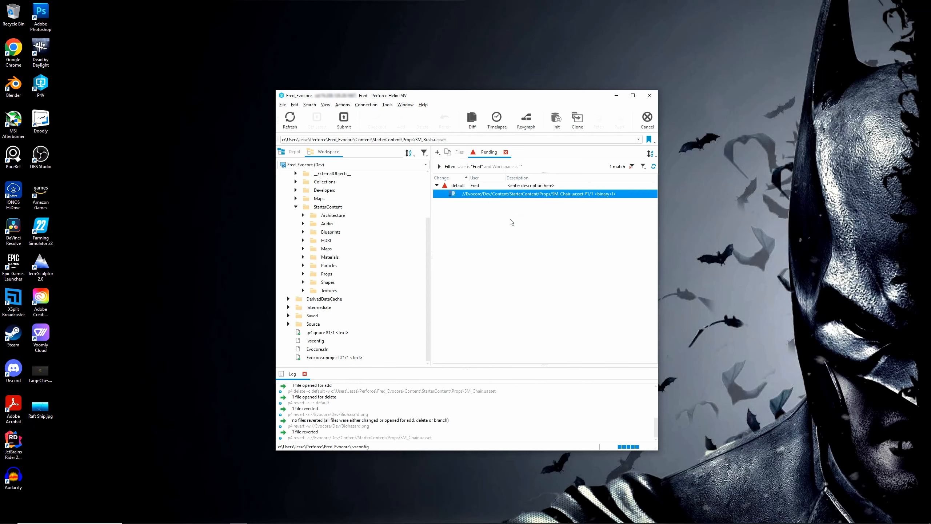
click(497, 345)
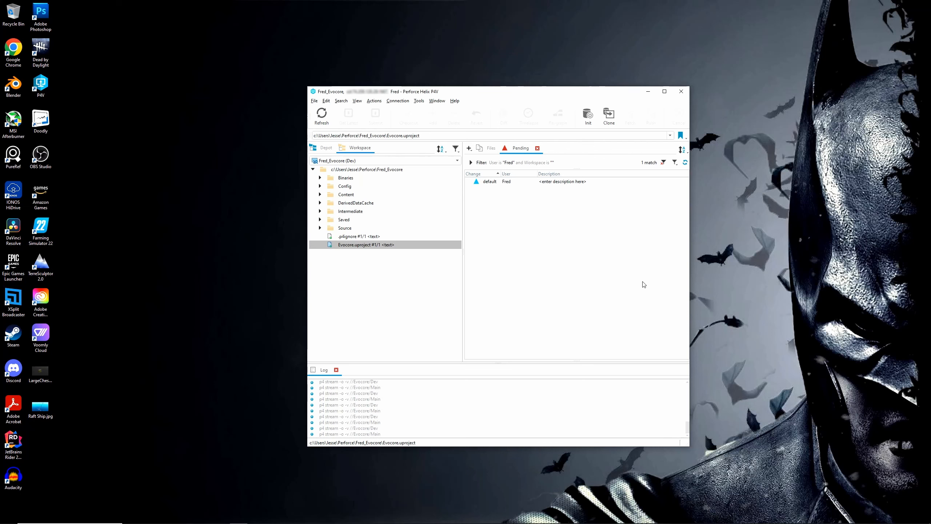
- Show Evocore.uproject in Explorer and generate its Visual Studio project files
right_click(348, 246)
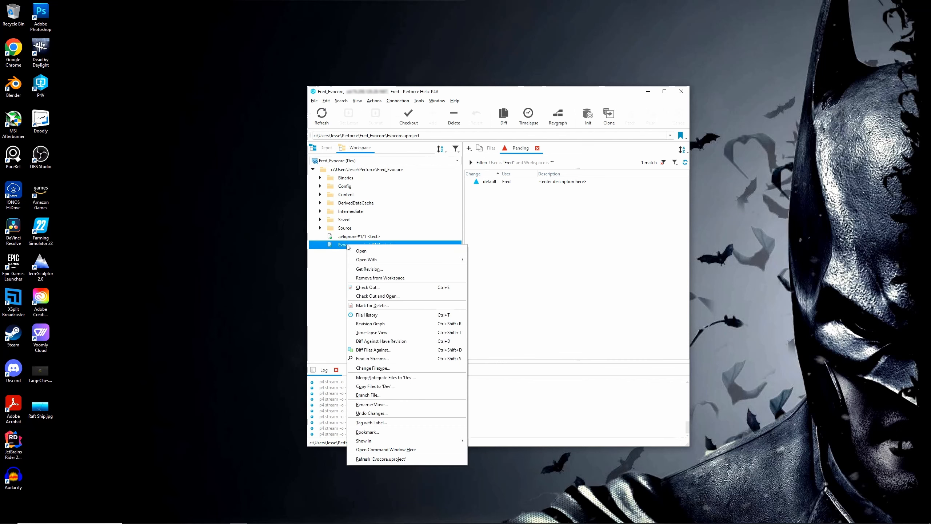
mouse_move(447, 440)
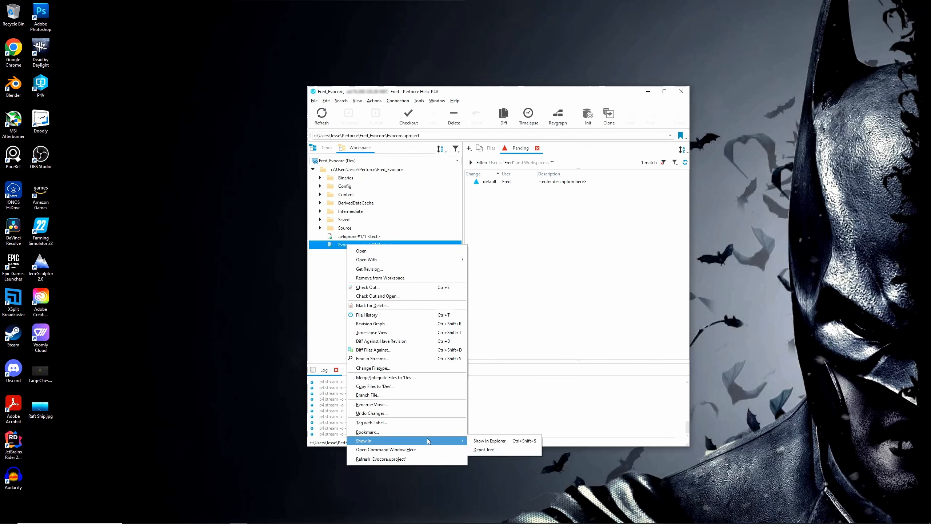
click(486, 441)
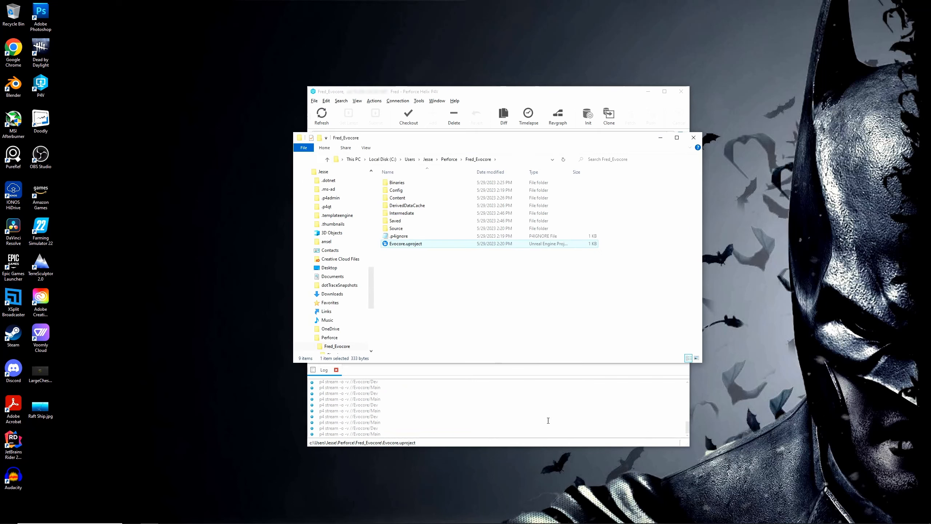
right_click(402, 248)
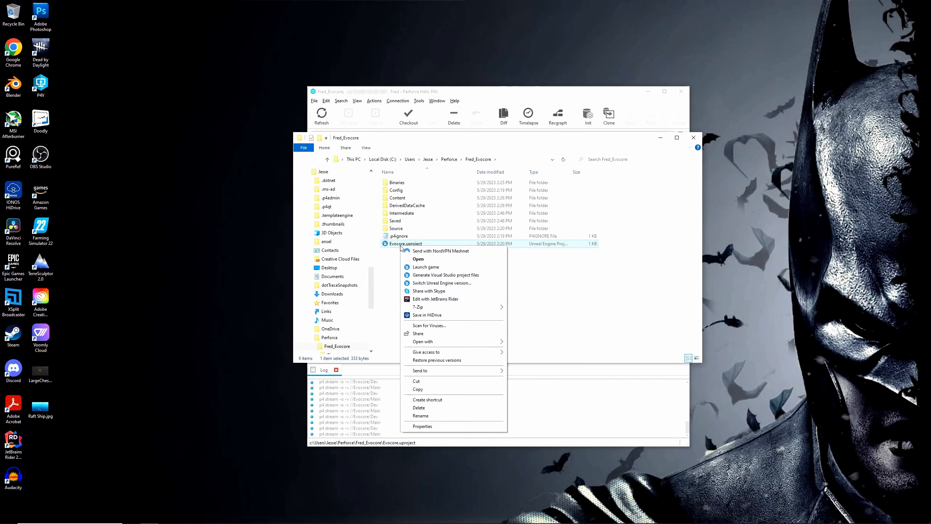
click(426, 275)
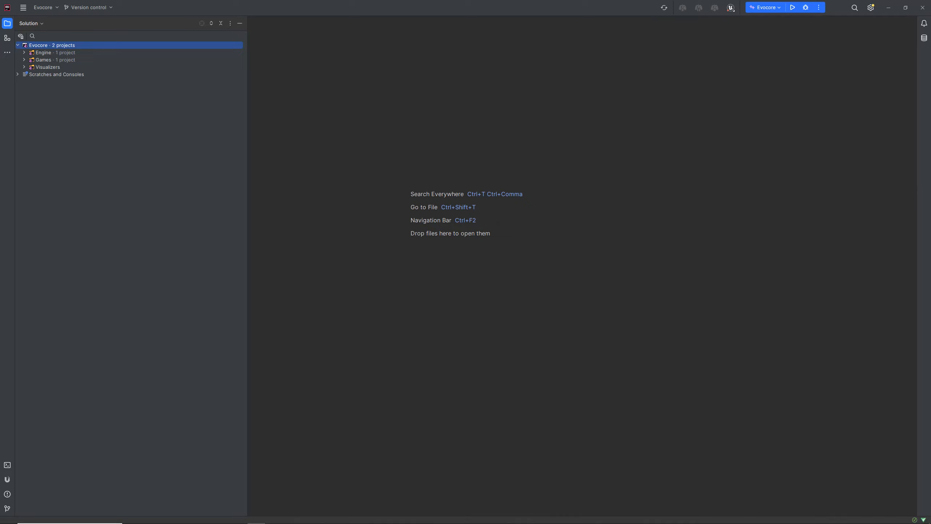
- In JetBrains Rider, open the version control options for the Evocore solution
click(94, 10)
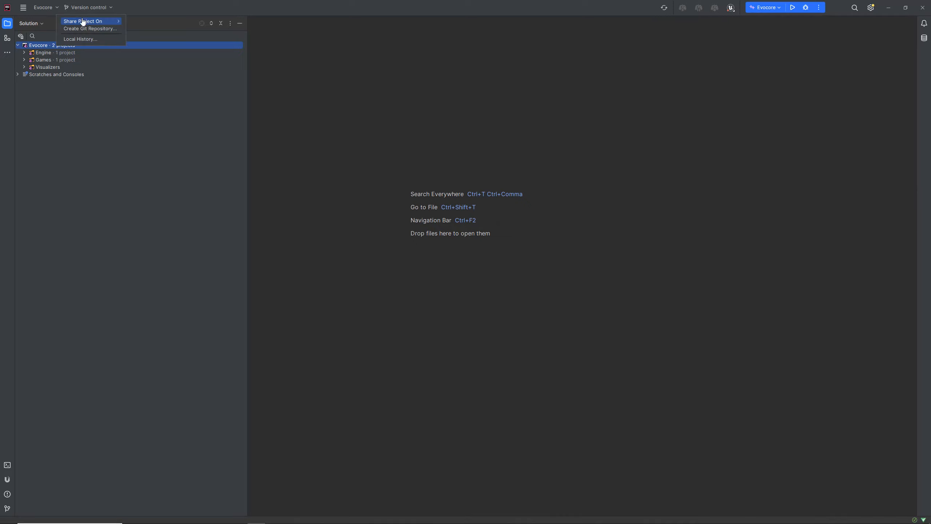